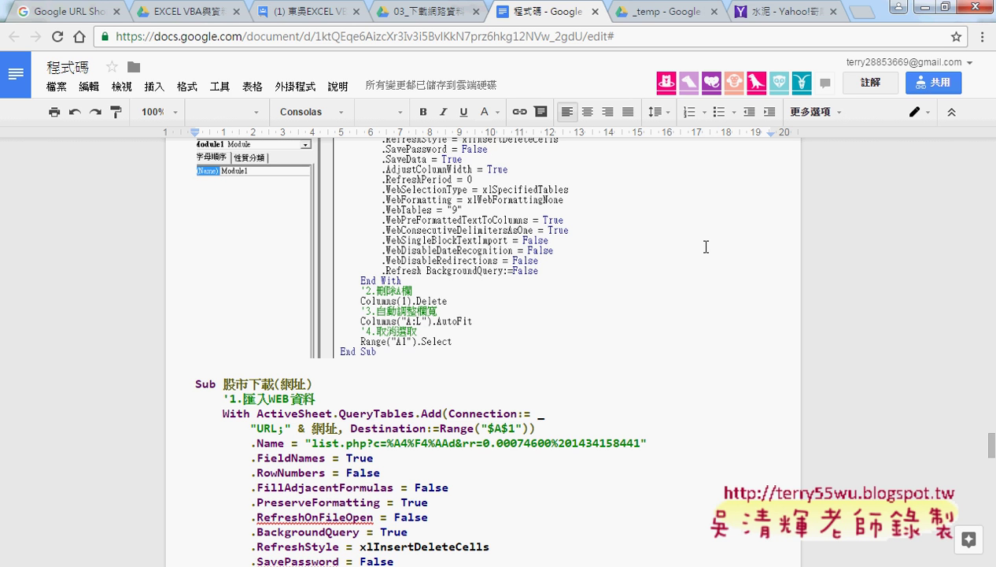
Scroll through the Google Doc code notes, ending further down the document
scroll(706, 247, up, 3)
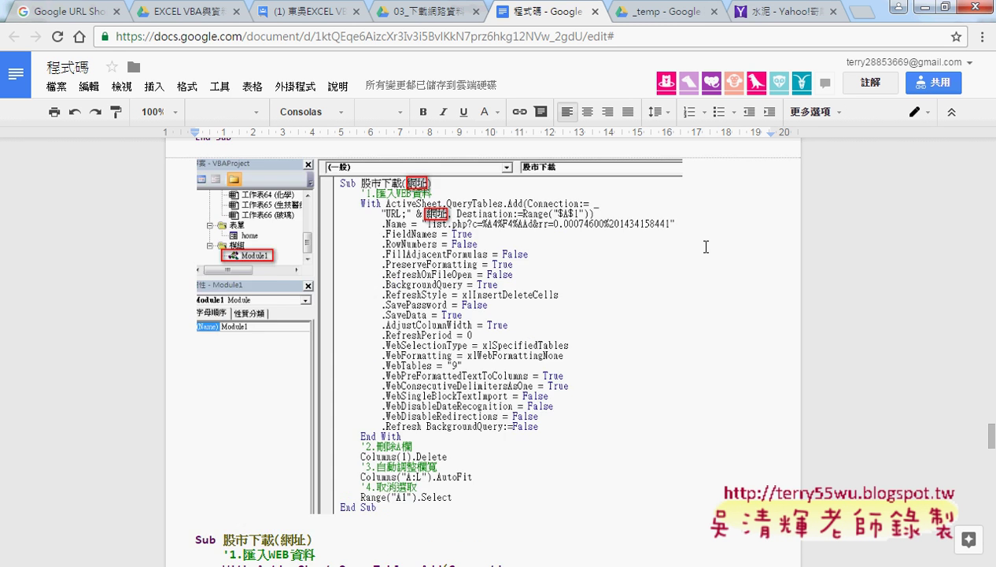
scroll(706, 246, up, 1)
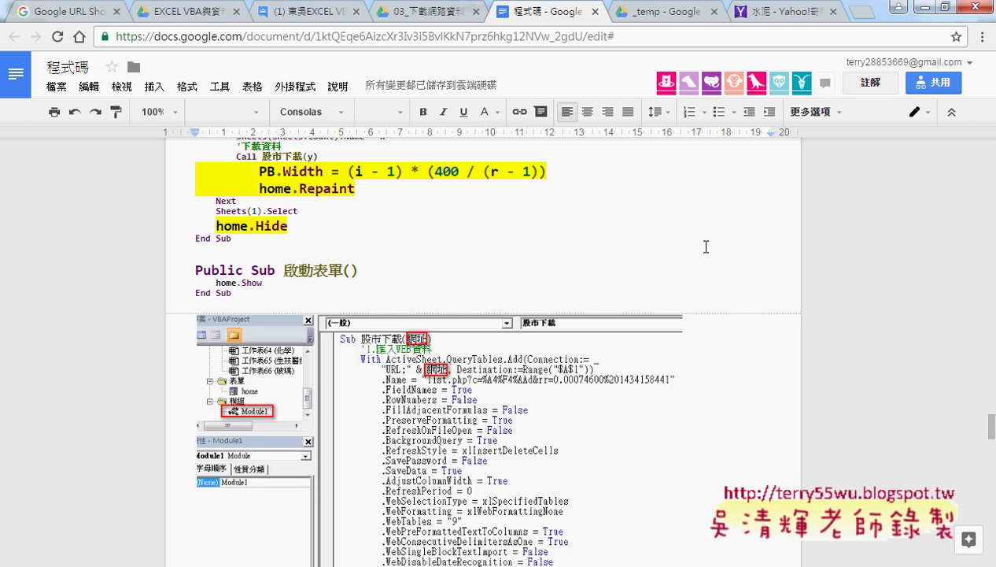
scroll(705, 247, up, 2)
scroll(706, 246, up, 1)
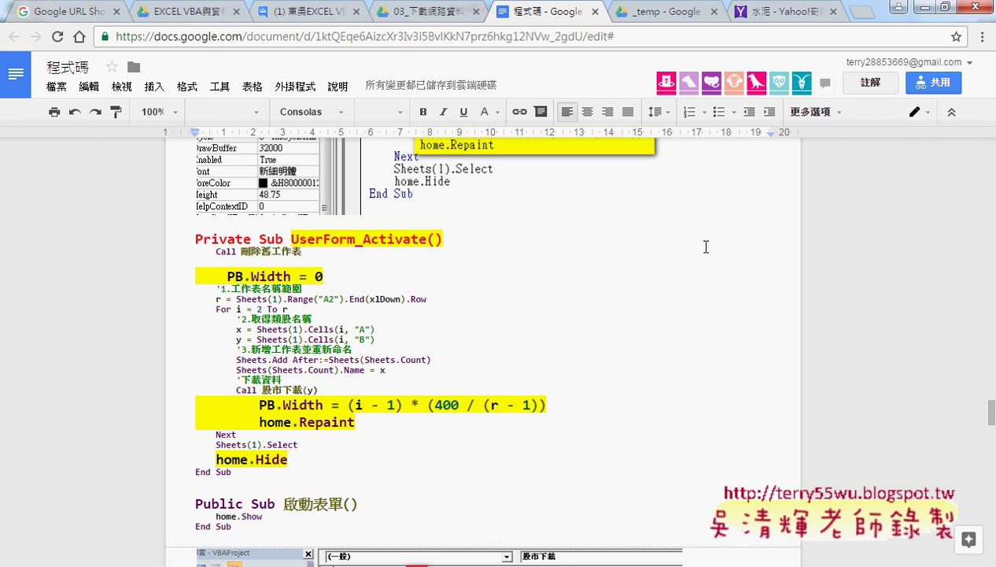
scroll(705, 247, down, 1)
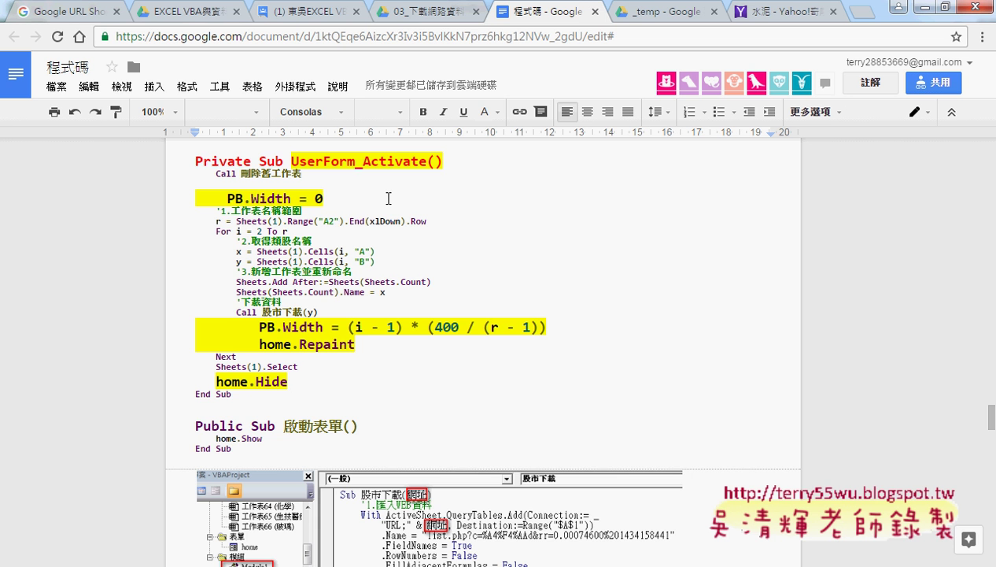
scroll(631, 285, down, 2)
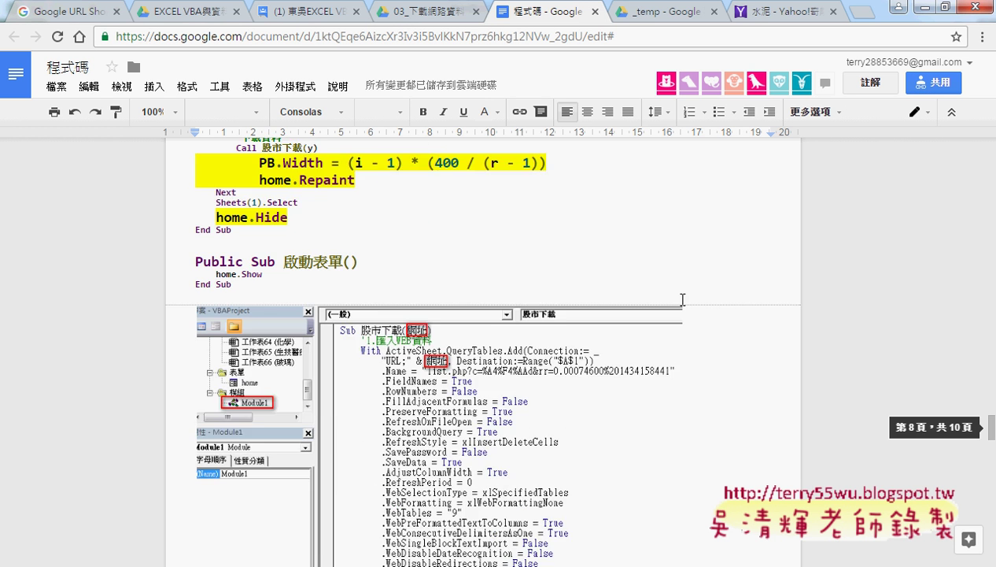
scroll(708, 299, down, 1)
scroll(738, 305, down, 4)
scroll(738, 305, down, 1)
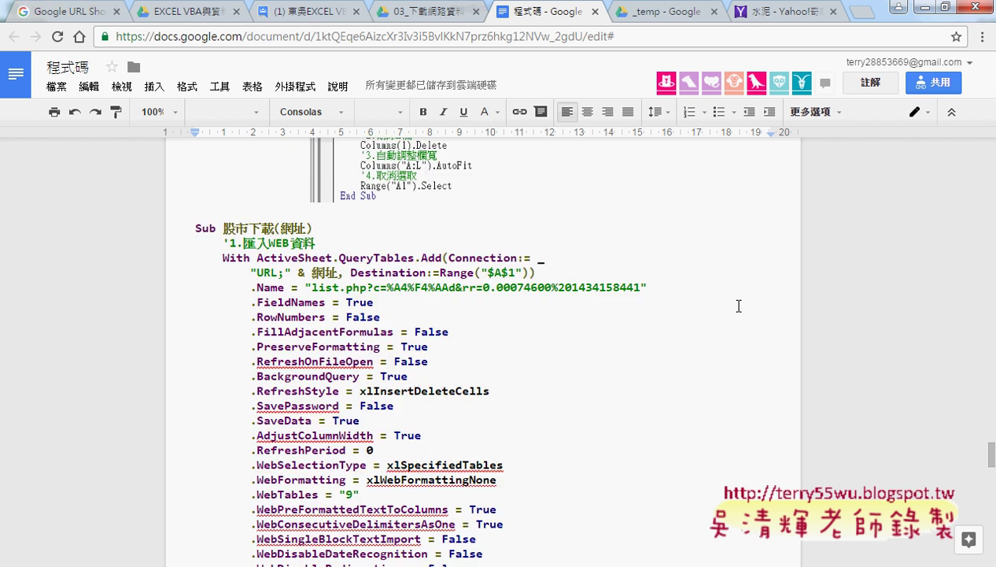
scroll(738, 305, down, 1)
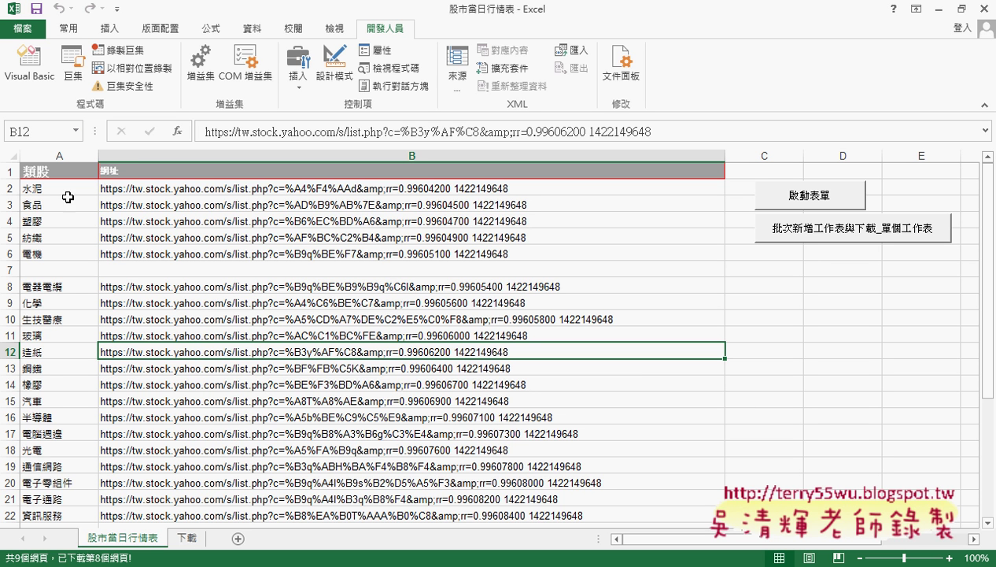
Select the five categories 水泥 through 電機 in A2:A6
drag(44, 188, 40, 253)
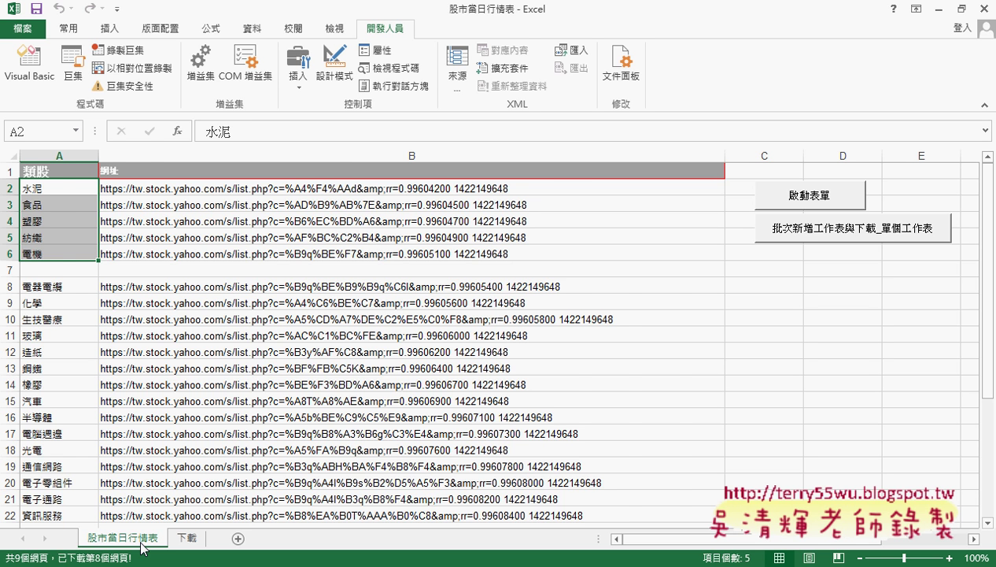
Delete the old 下載 sheet and rerun the 批次新增工作表與下載_單個工作表 macro
right_click(187, 538)
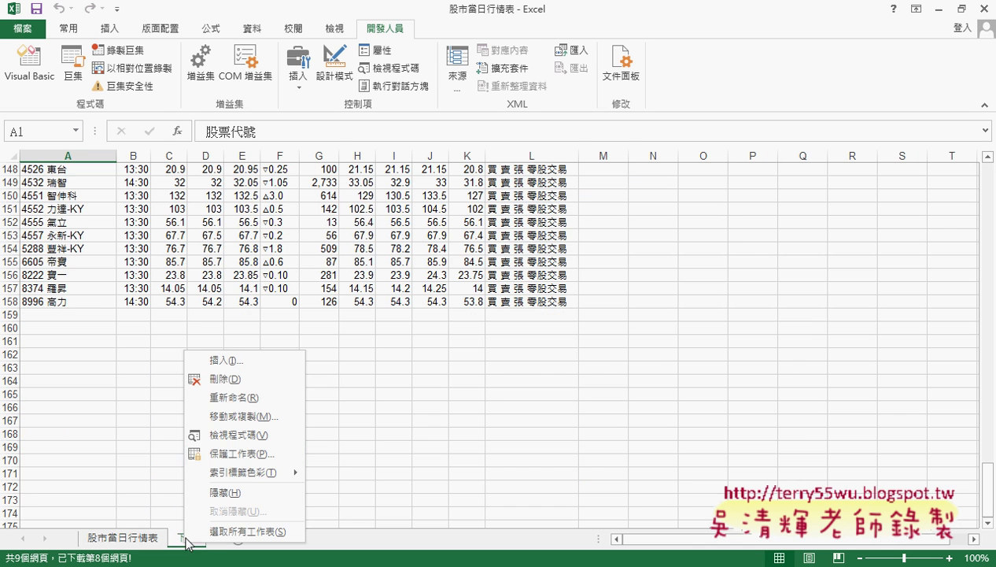
click(225, 385)
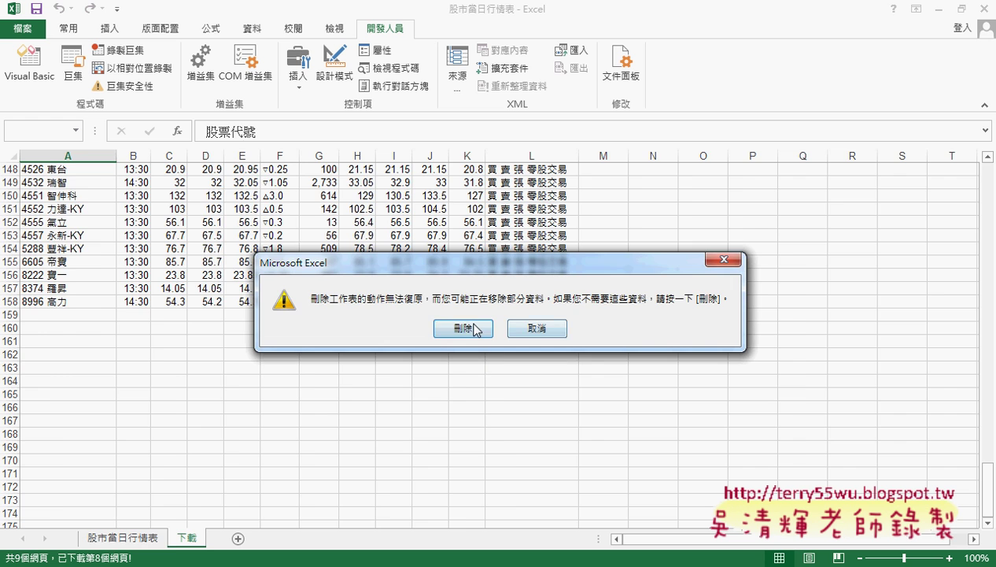
click(463, 325)
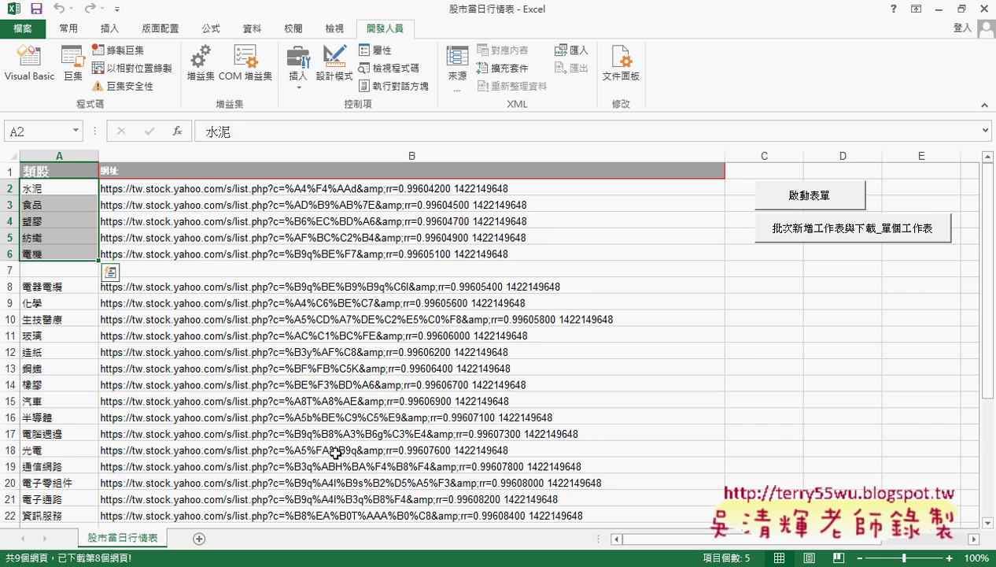
click(828, 234)
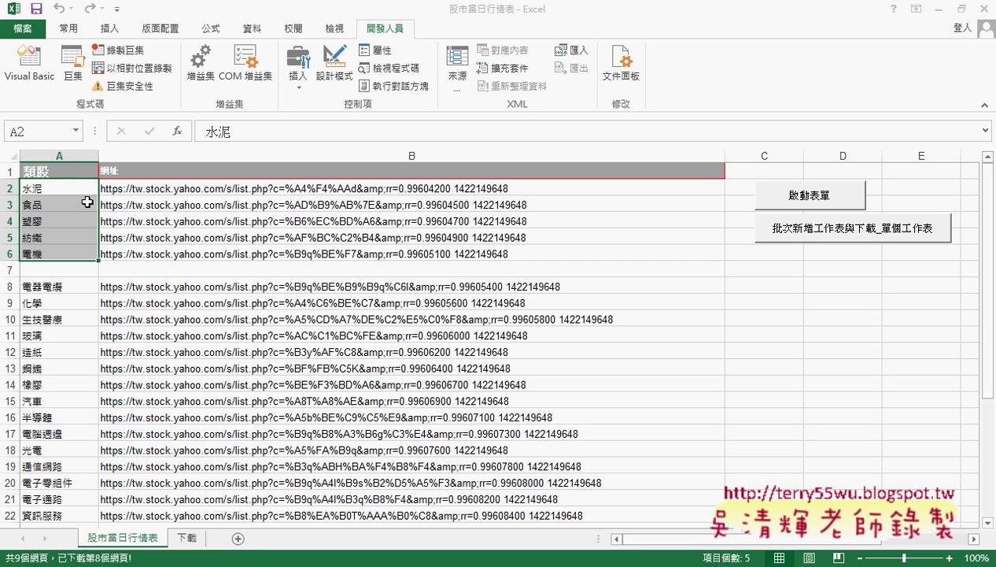
click(208, 189)
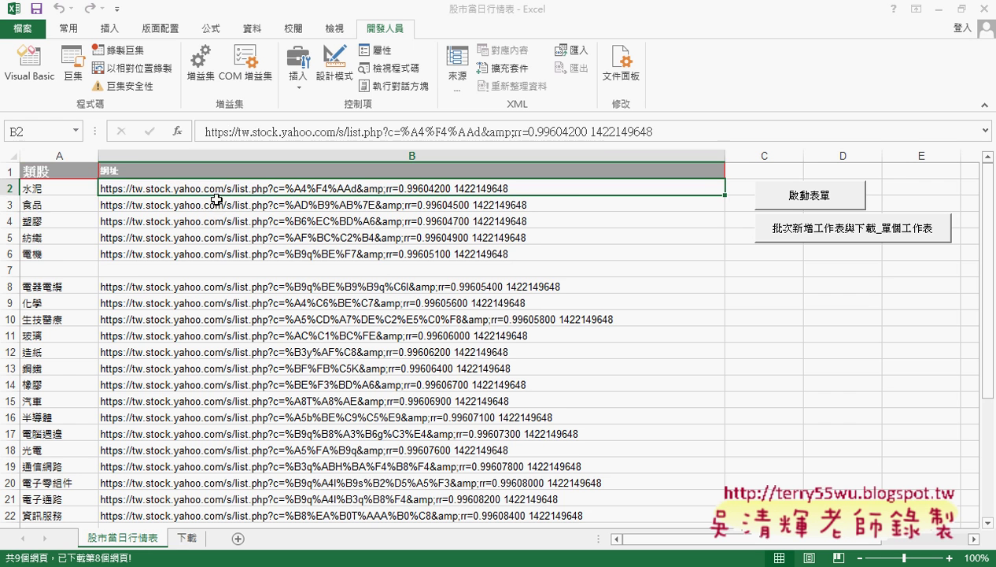
click(187, 537)
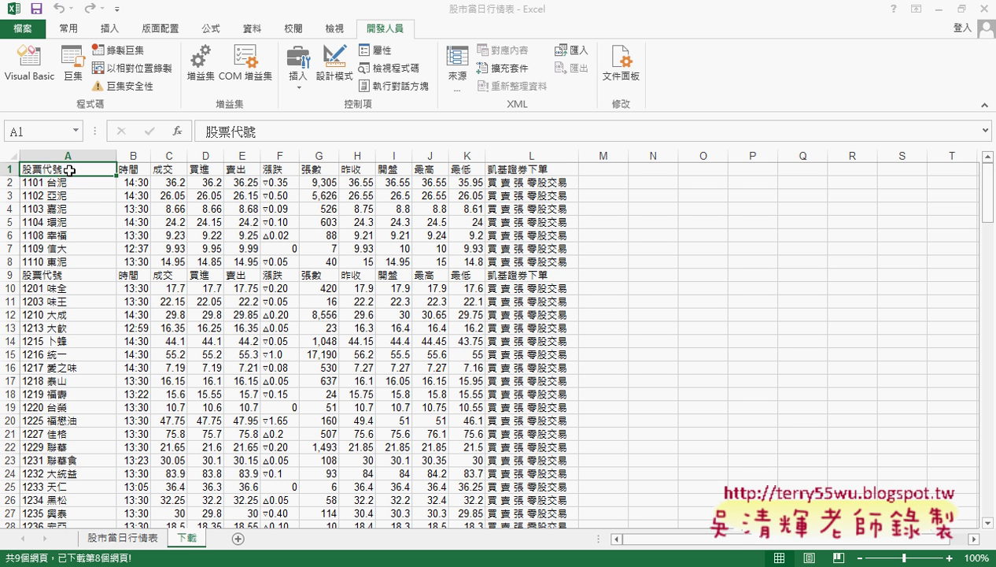
mouse_move(71, 168)
mouse_down()
mouse_move(147, 261)
mouse_move(530, 256)
mouse_up()
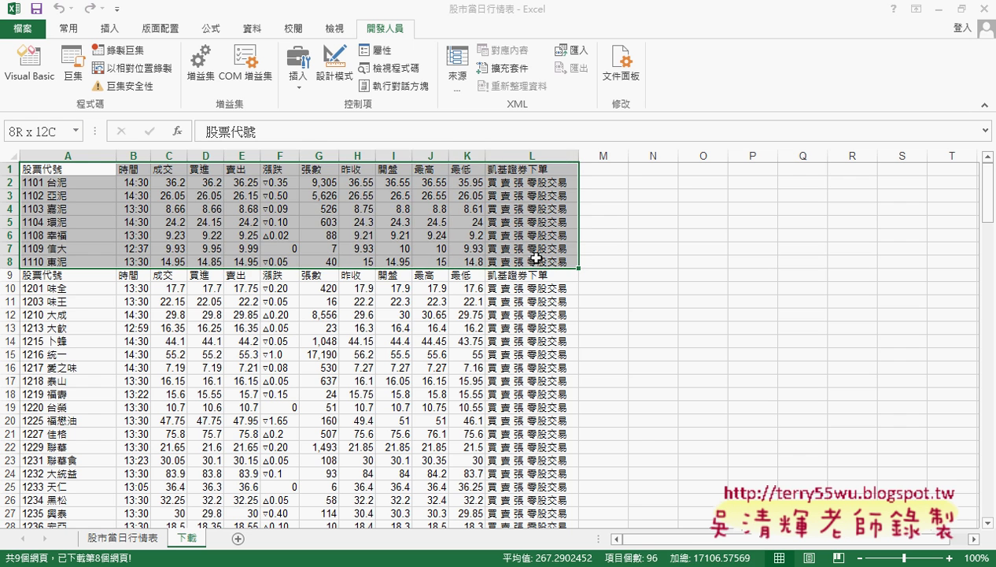
mouse_move(56, 272)
mouse_down()
mouse_move(517, 488)
mouse_move(530, 480)
mouse_up()
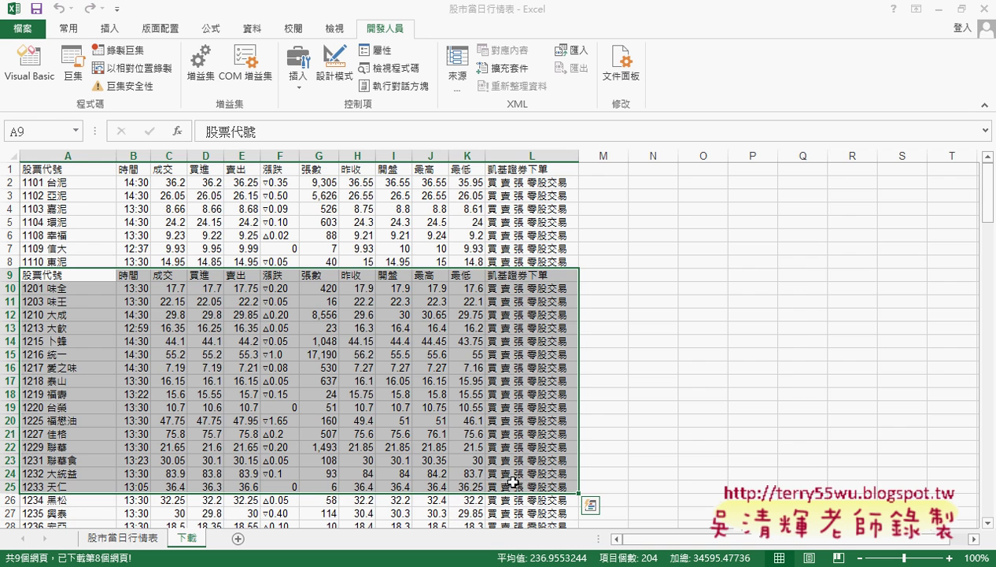
click(135, 537)
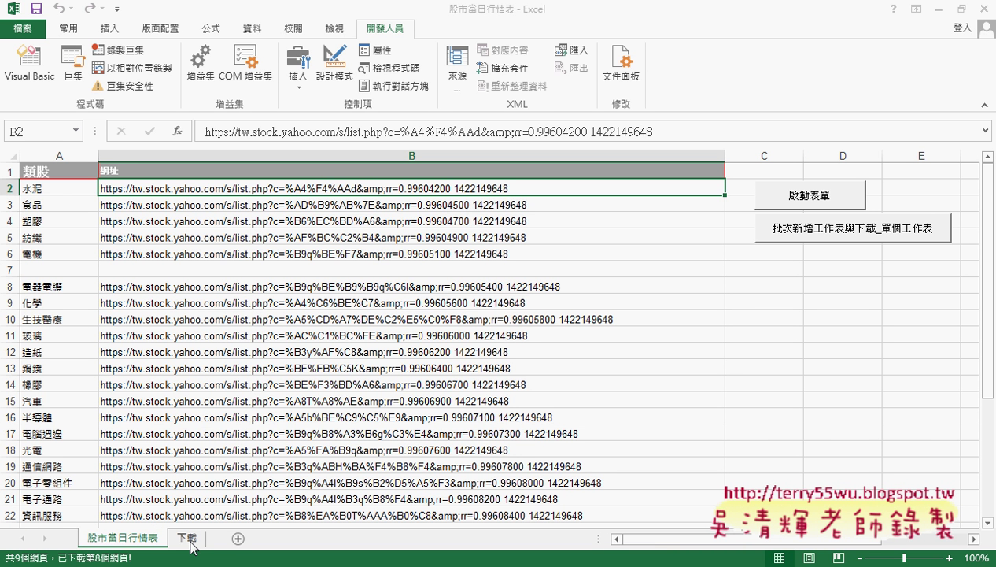
Select categories A2:A6, highlight the first block A1:L8 on 下載, and add a blank sheet
drag(49, 189, 53, 257)
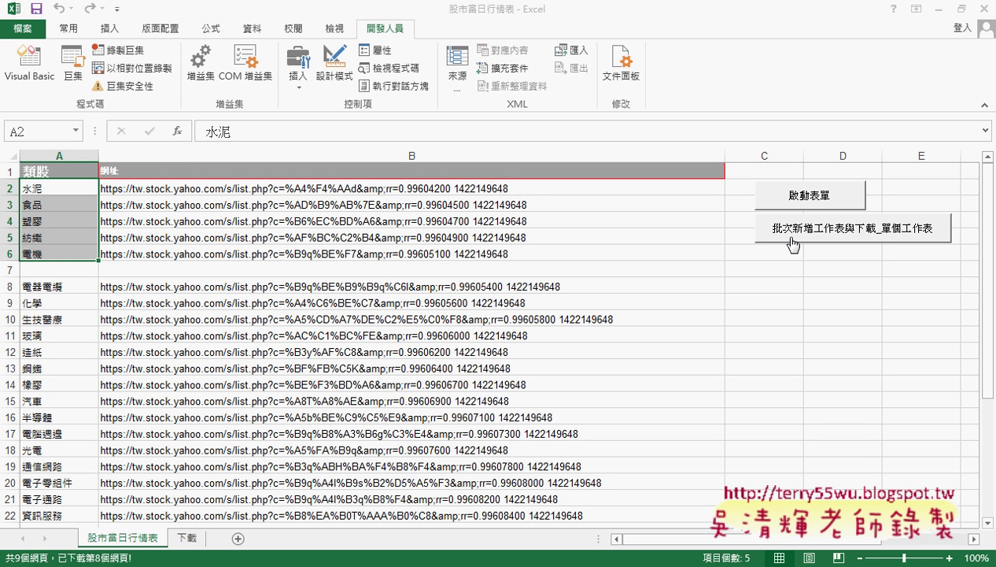
click(192, 537)
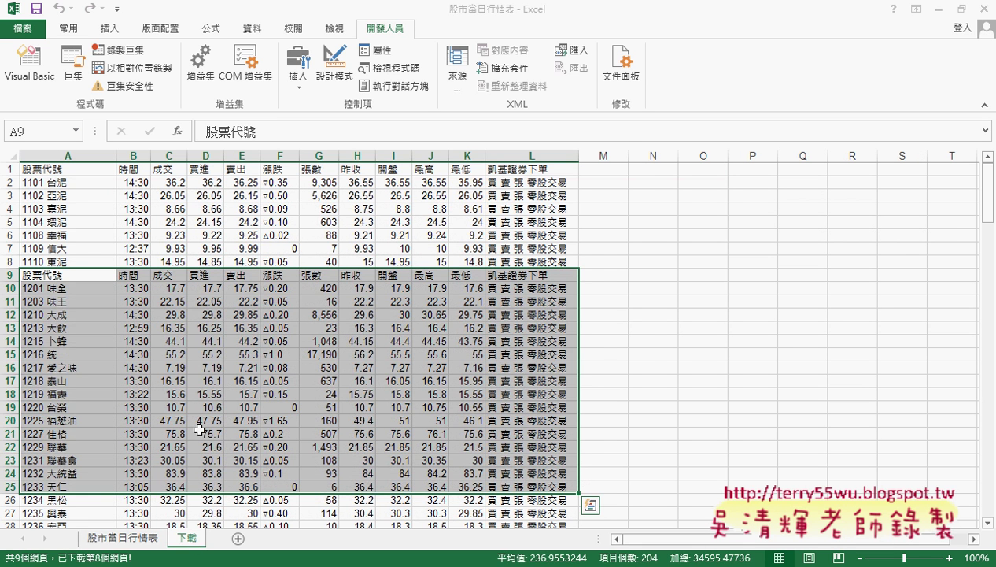
mouse_move(37, 170)
mouse_down()
mouse_move(369, 269)
mouse_move(533, 262)
mouse_up()
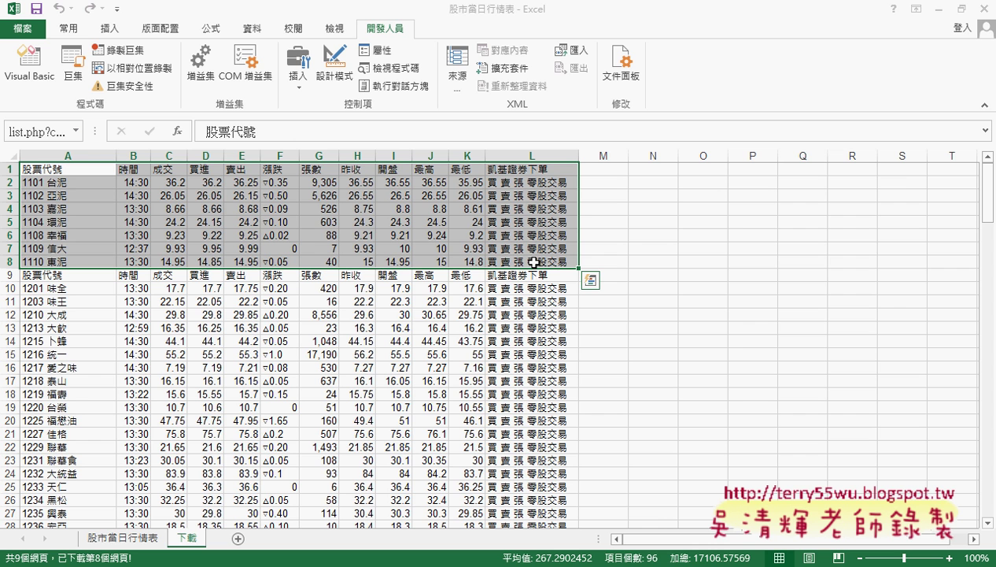
click(238, 538)
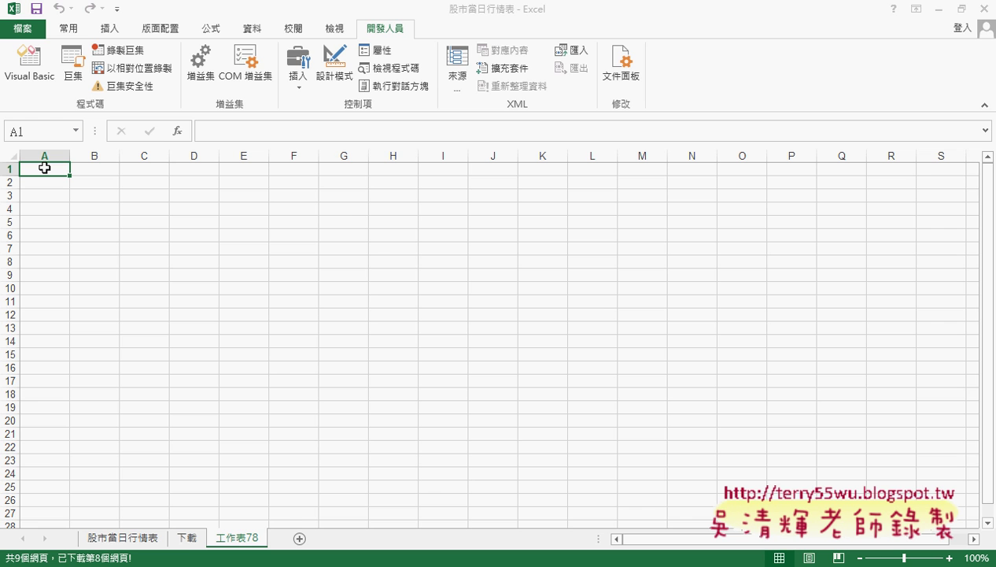
Switch to the Google Doc code notes and back to the Excel workbook
key(alt+Tab)
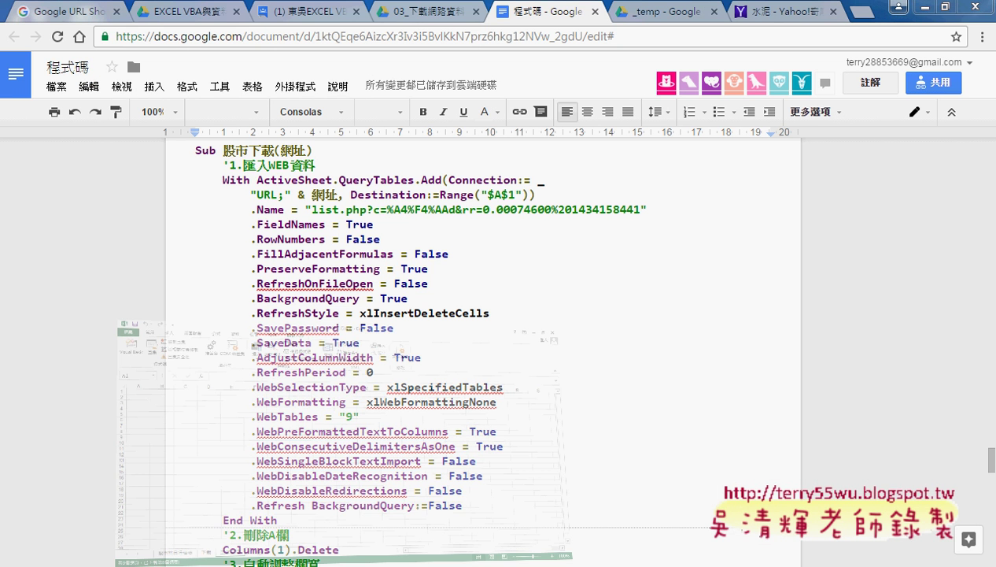
key(alt+Tab)
Open the VBA editor on Module1 and scroll up to the 股市下載_OLD procedure
key(alt+F11)
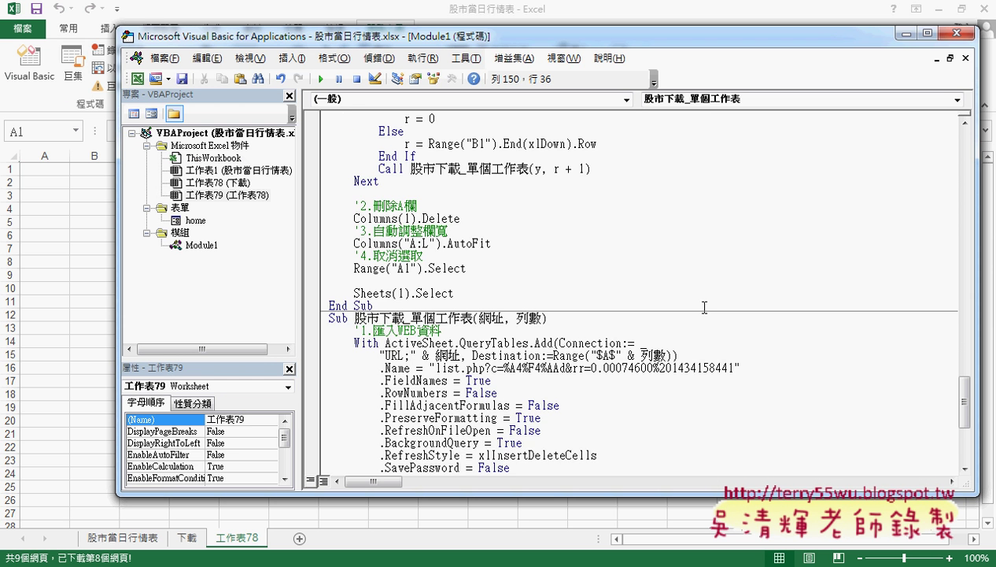
scroll(693, 302, up, 4)
scroll(693, 303, up, 3)
click(180, 244)
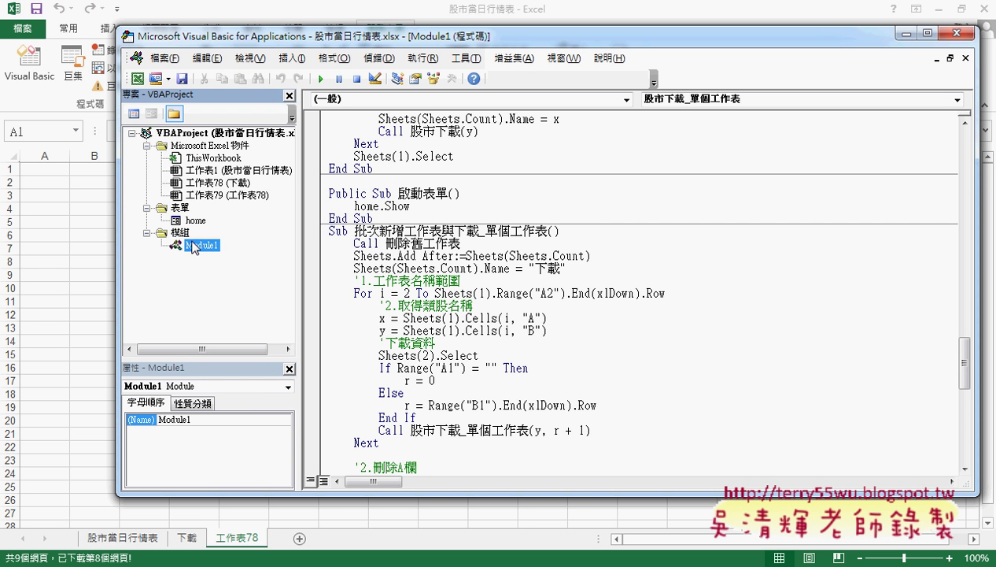
click(518, 293)
scroll(518, 293, up, 9)
scroll(518, 293, up, 7)
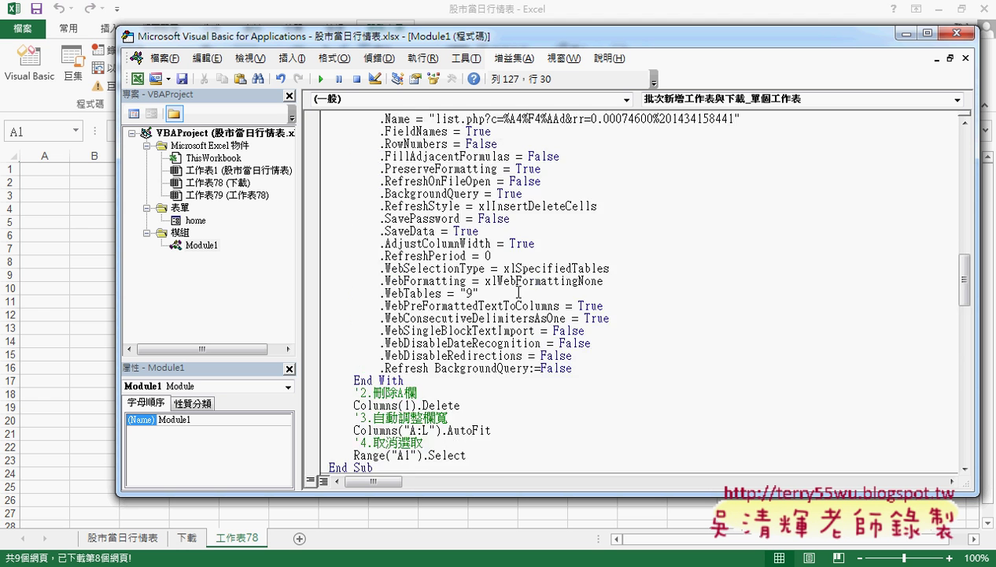
scroll(518, 293, up, 10)
scroll(518, 292, up, 6)
scroll(517, 292, up, 7)
scroll(518, 292, up, 1)
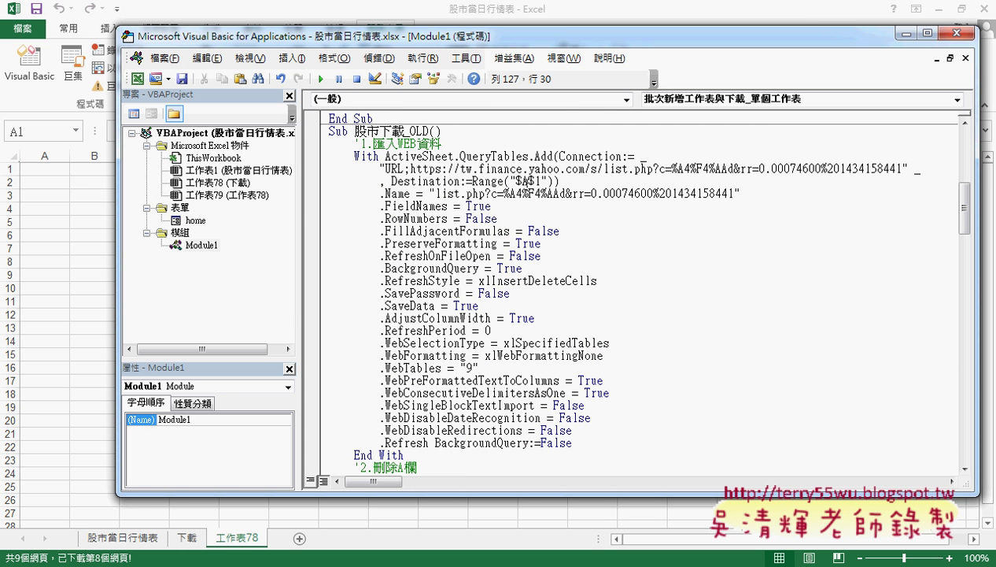
drag(472, 181, 522, 181)
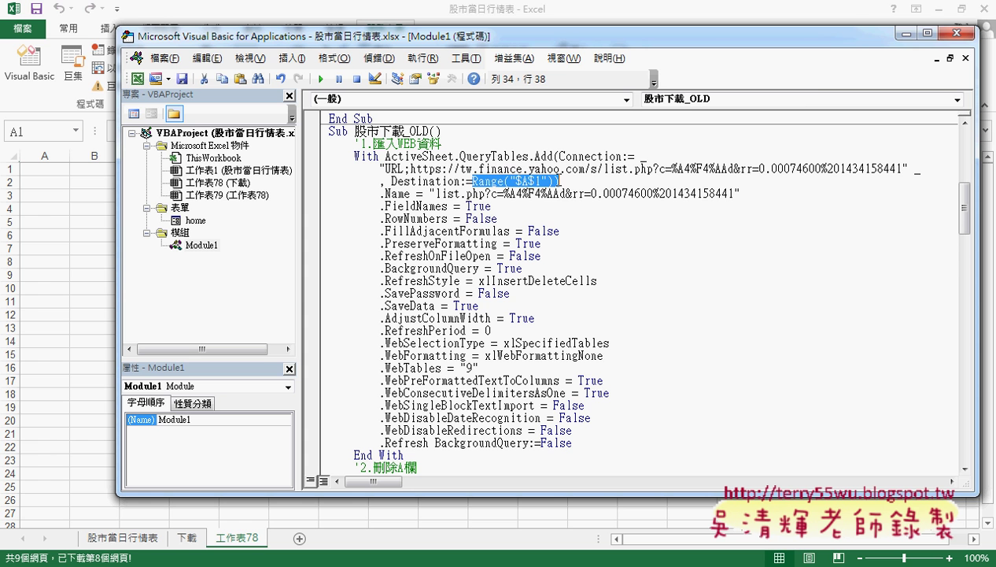
click(540, 181)
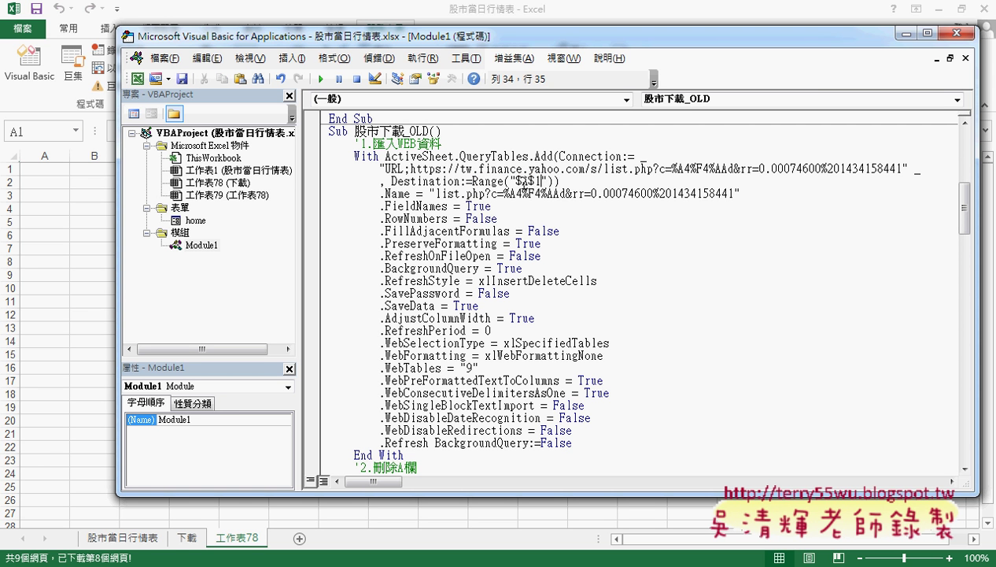
double_click(525, 181)
double_click(535, 181)
scroll(565, 182, down, 3)
scroll(565, 182, down, 3)
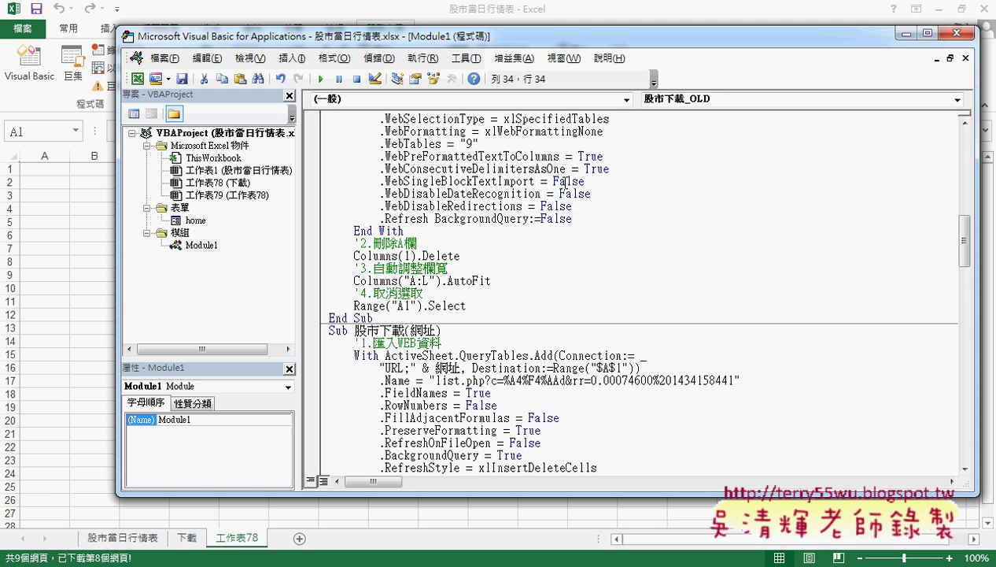
scroll(564, 182, down, 2)
scroll(444, 262, down, 3)
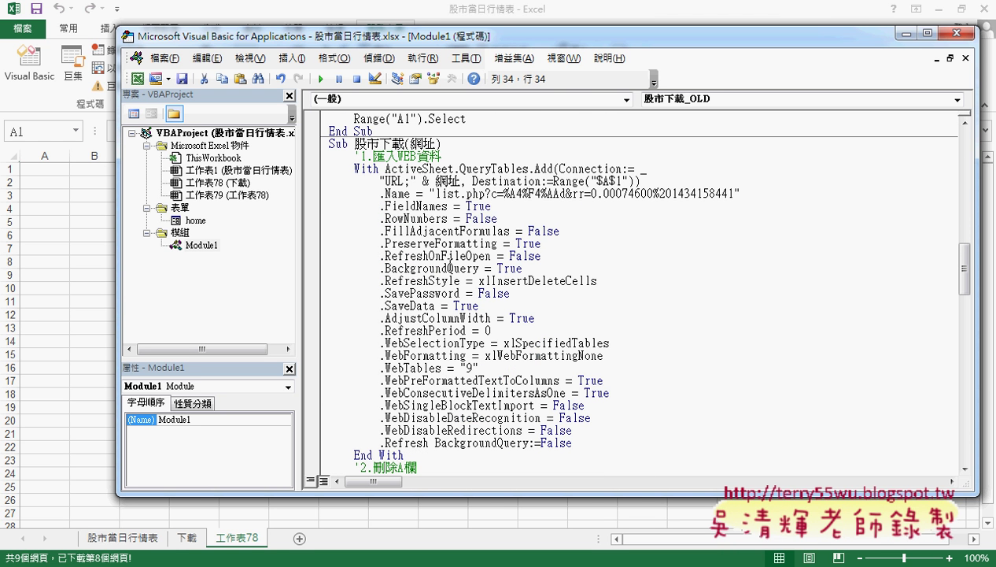
double_click(415, 144)
click(431, 143)
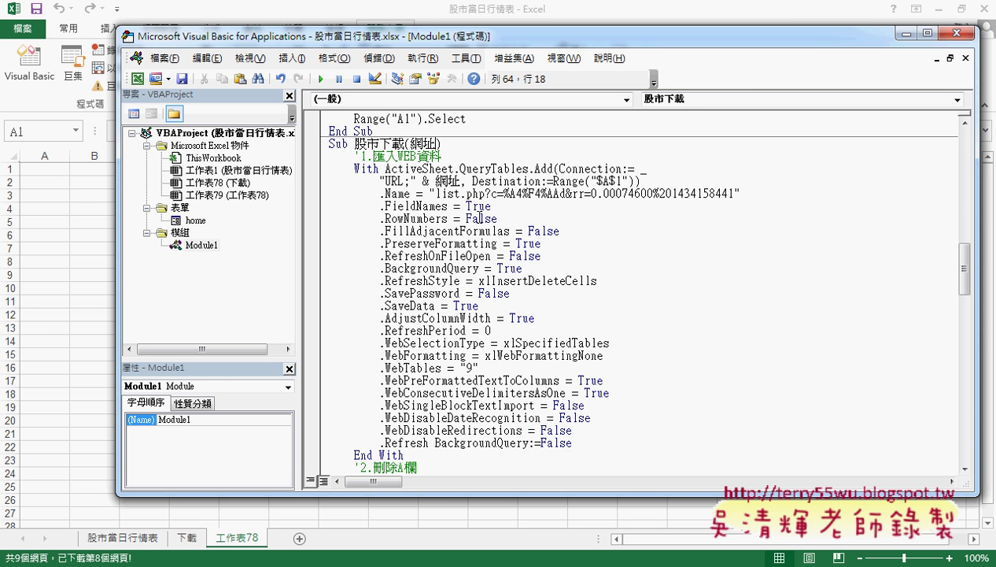
scroll(517, 239, down, 6)
scroll(517, 240, down, 6)
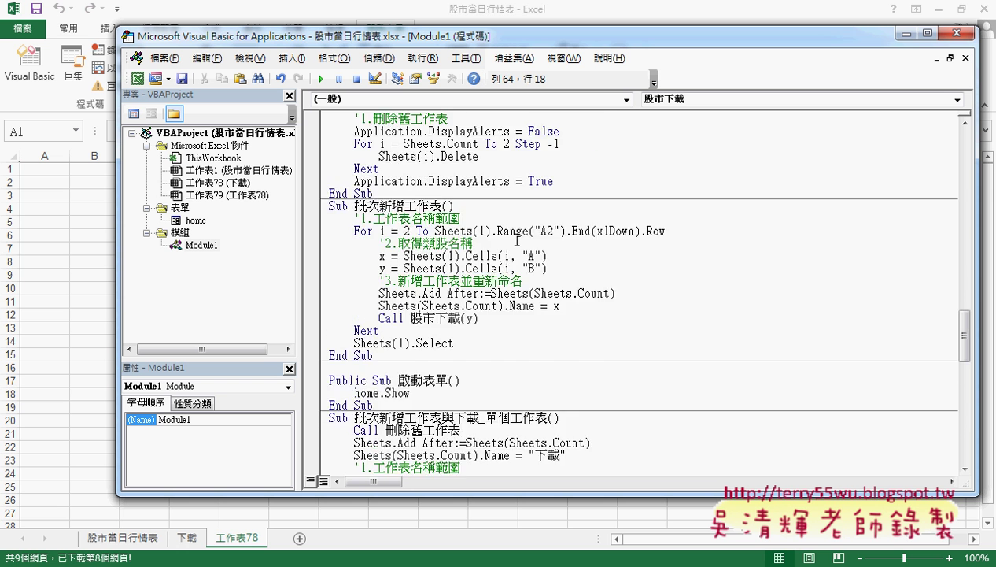
scroll(517, 239, down, 3)
scroll(517, 239, down, 3)
scroll(517, 239, down, 2)
scroll(516, 239, down, 4)
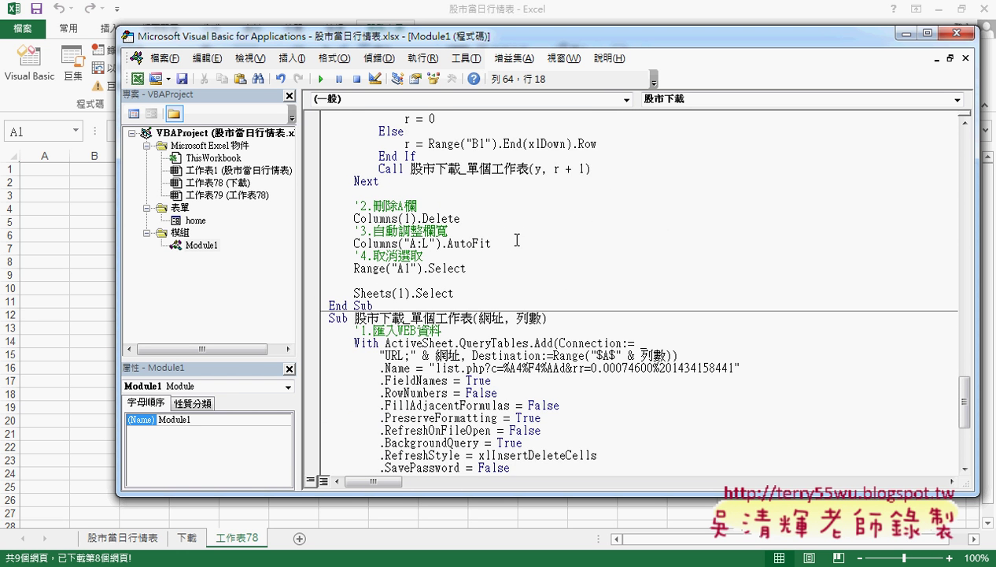
scroll(517, 239, down, 1)
drag(354, 281, 404, 280)
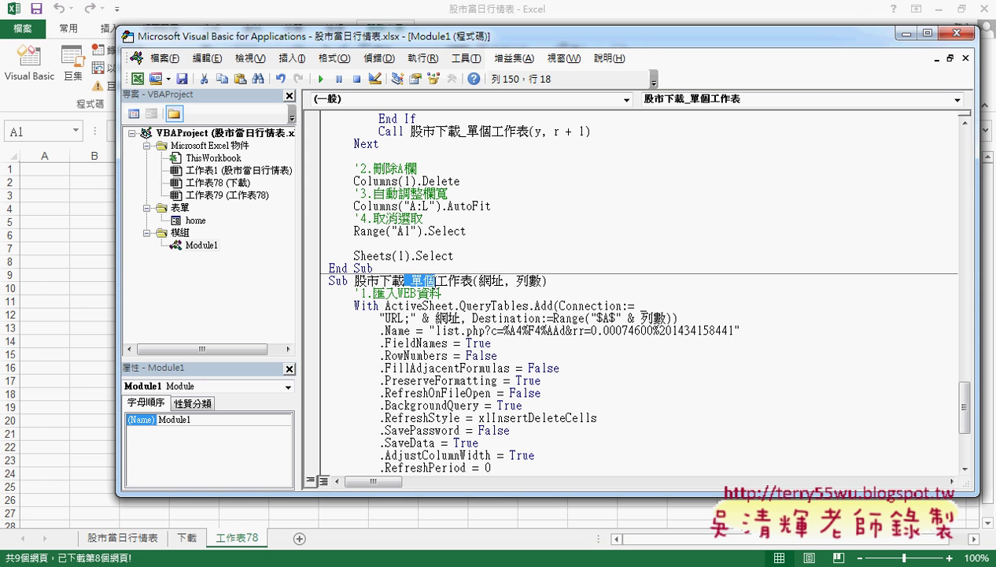
drag(405, 281, 470, 281)
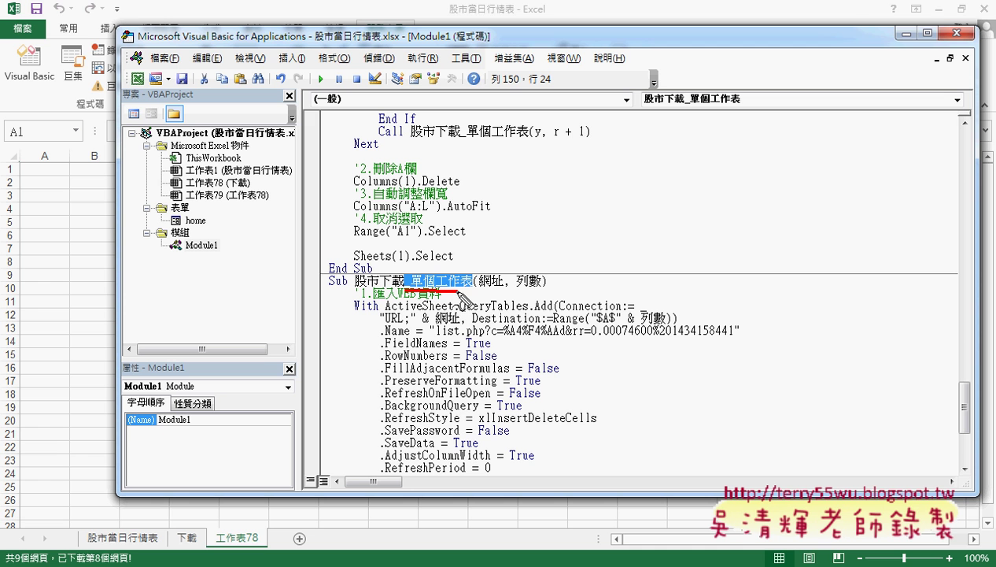
drag(507, 289, 542, 292)
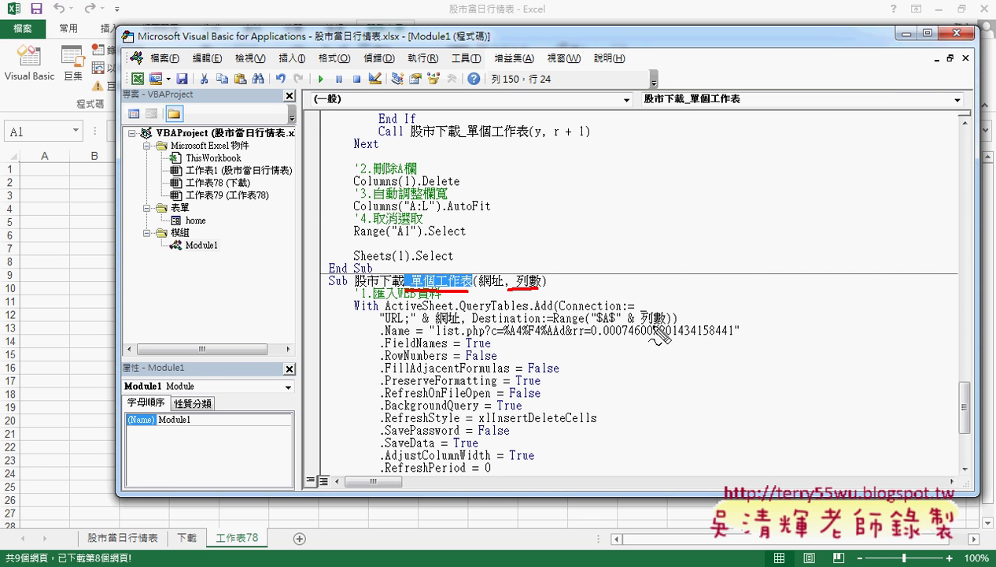
key(Escape)
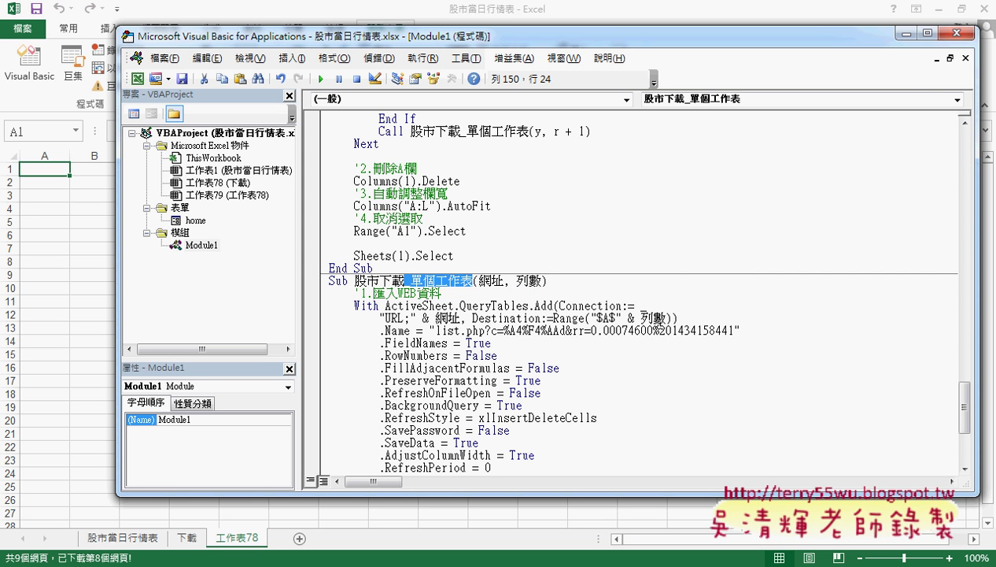
click(618, 317)
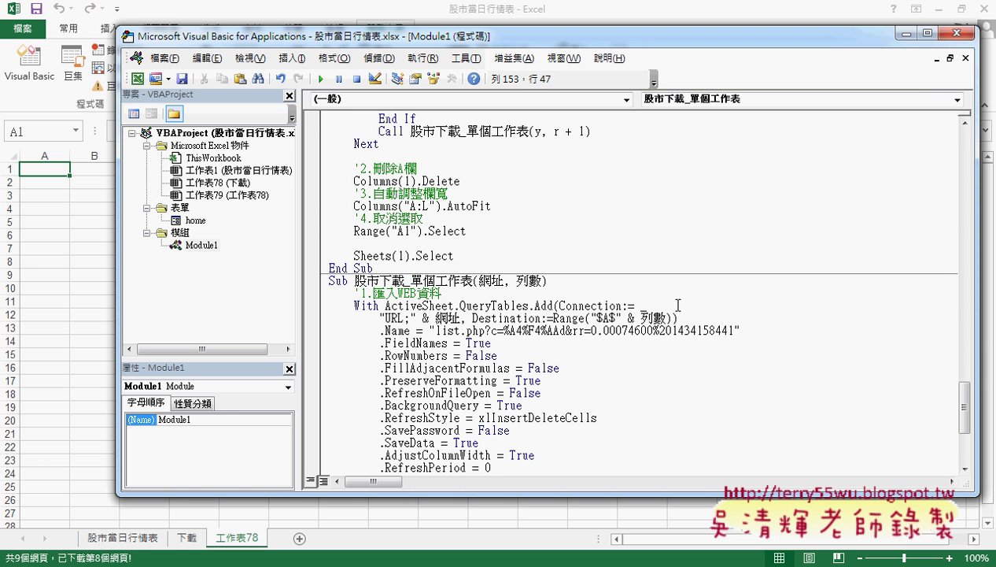
text(1)
drag(630, 318, 673, 318)
key(Delete)
drag(623, 317, 613, 318)
key(Delete)
key(Right)
text(&)
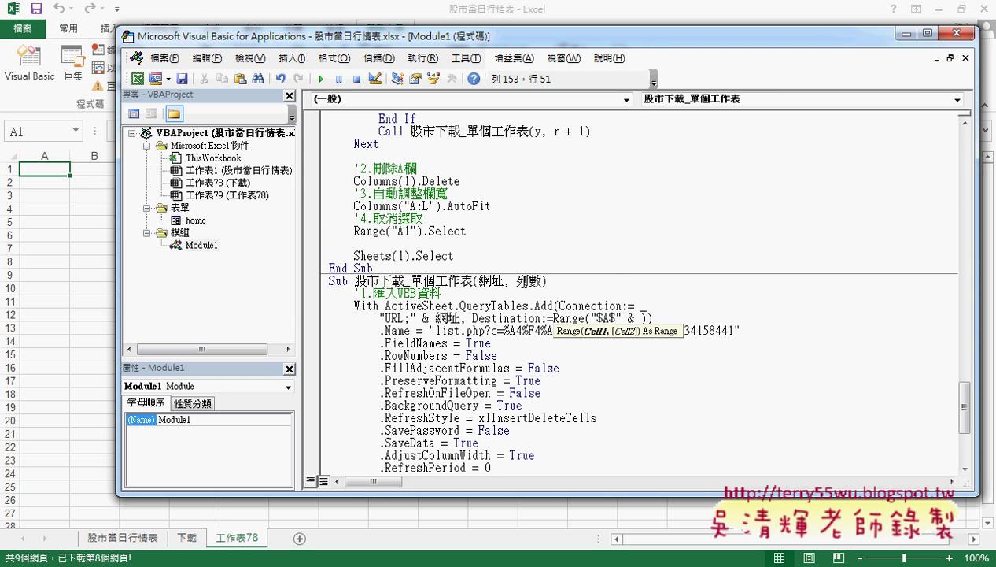
click(518, 283)
key(Return)
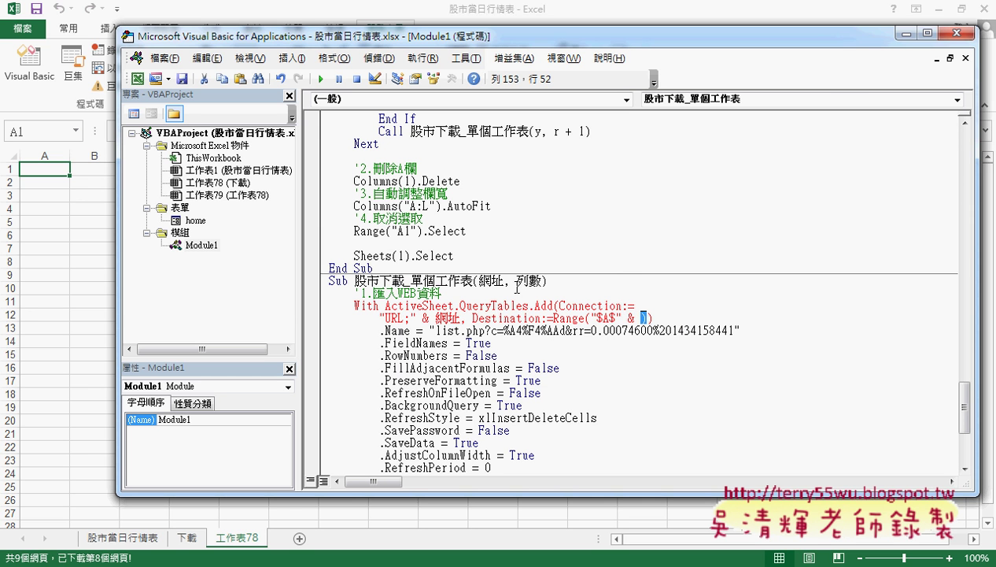
double_click(529, 280)
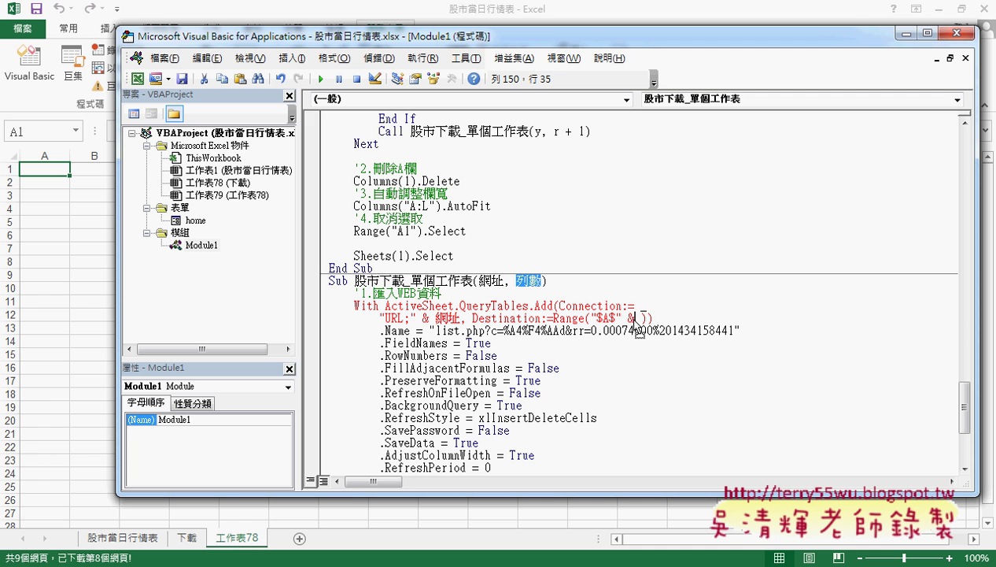
drag(642, 318, 642, 318)
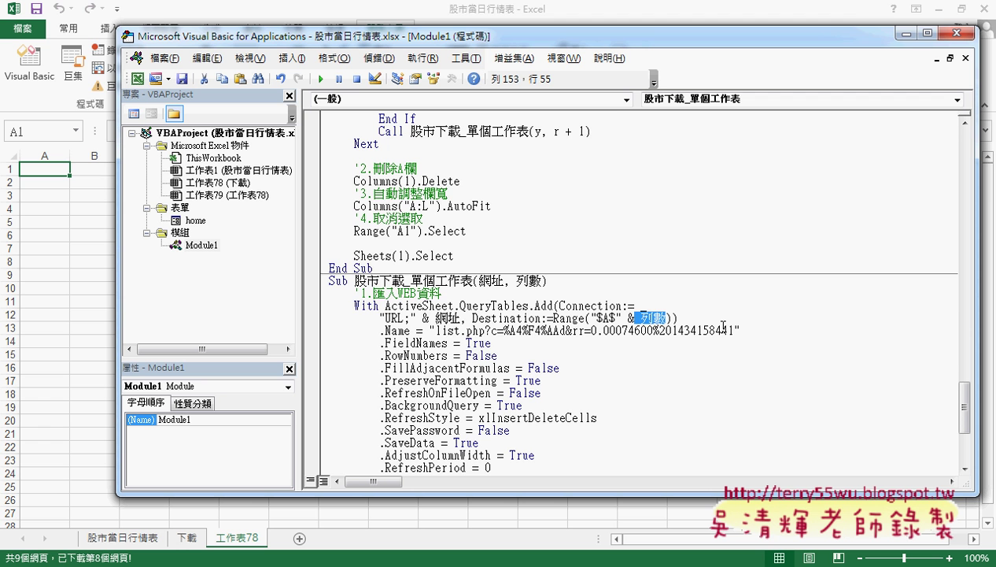
Delete '新增工作表與' from the Sub header so it reads 批次下載_單個工作表()
scroll(722, 324, up, 2)
scroll(722, 326, up, 2)
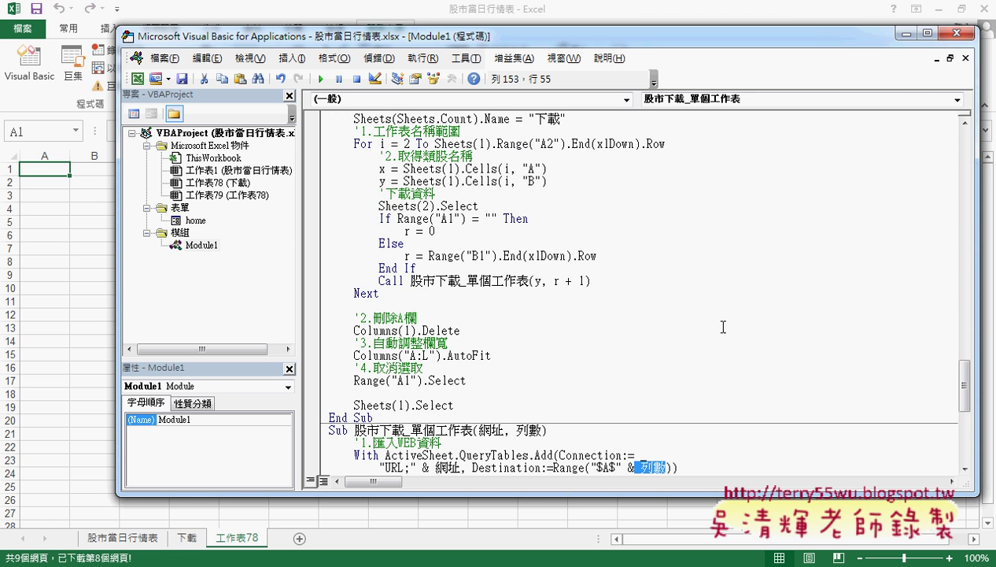
scroll(723, 325, up, 2)
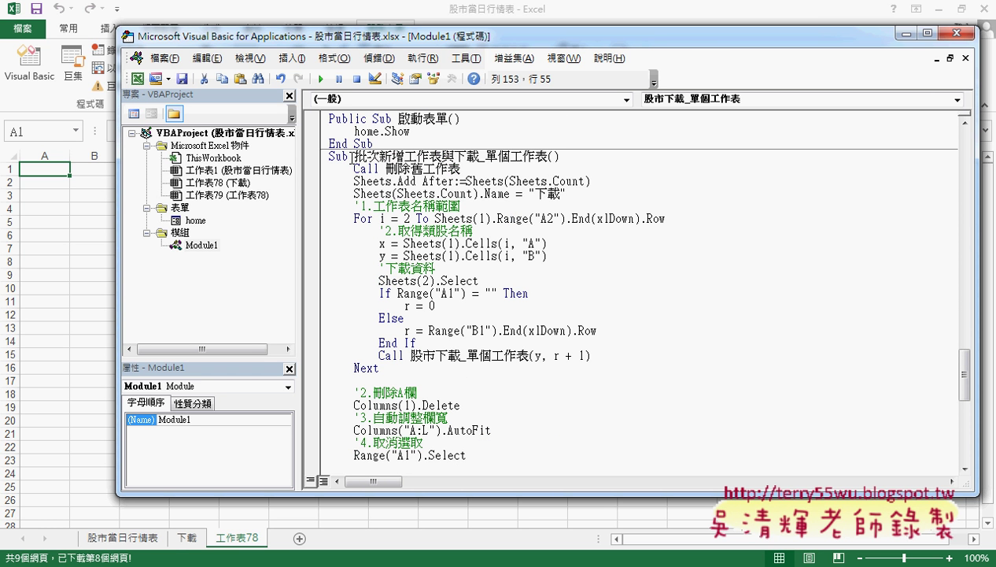
drag(351, 155, 443, 155)
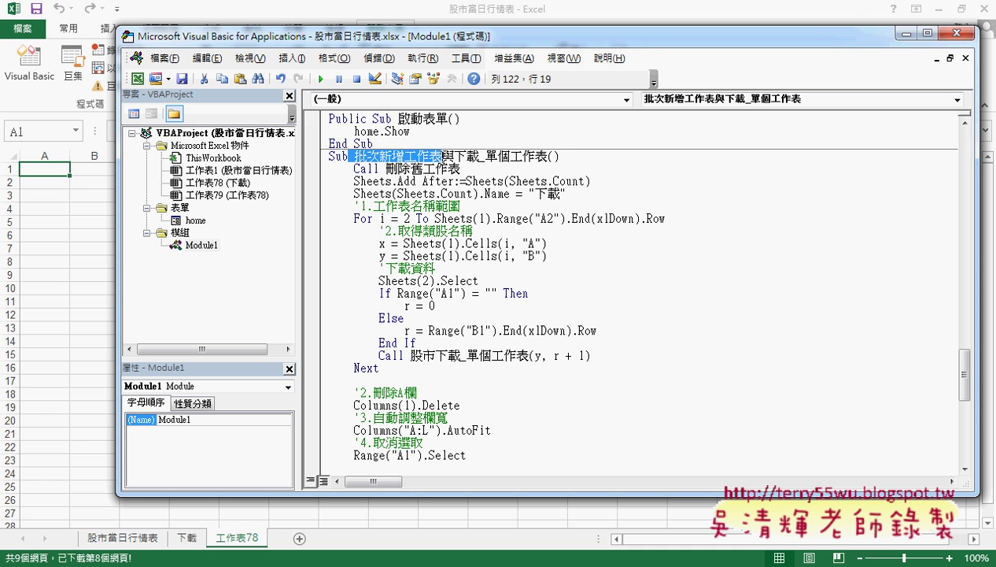
click(390, 157)
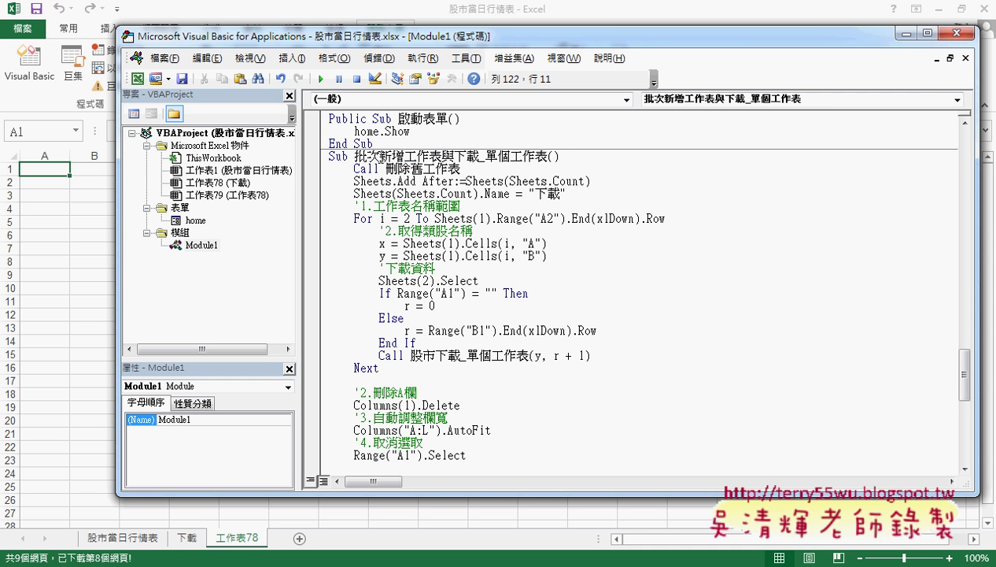
drag(378, 156, 454, 156)
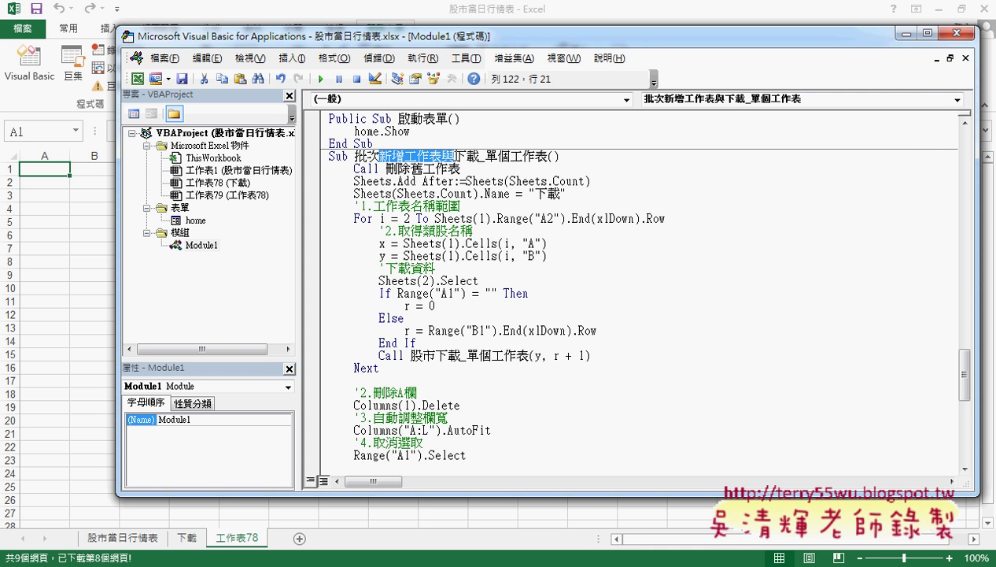
key(Delete)
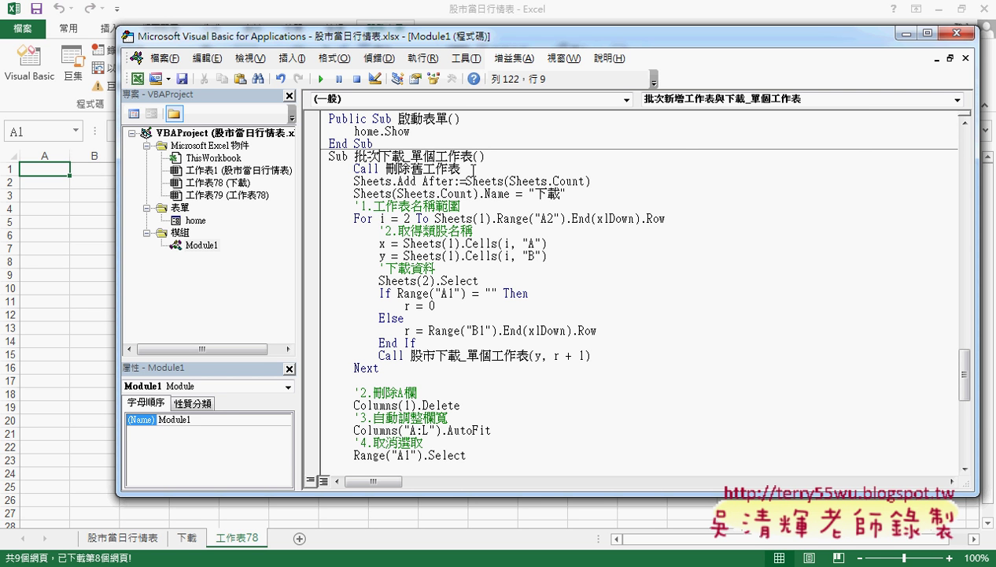
drag(473, 170, 353, 168)
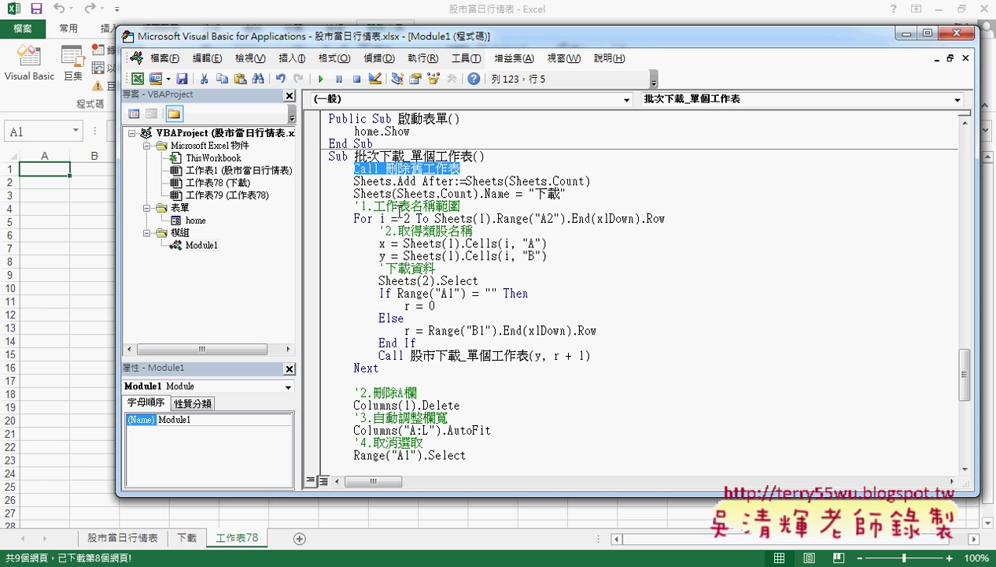
drag(477, 42, 474, 25)
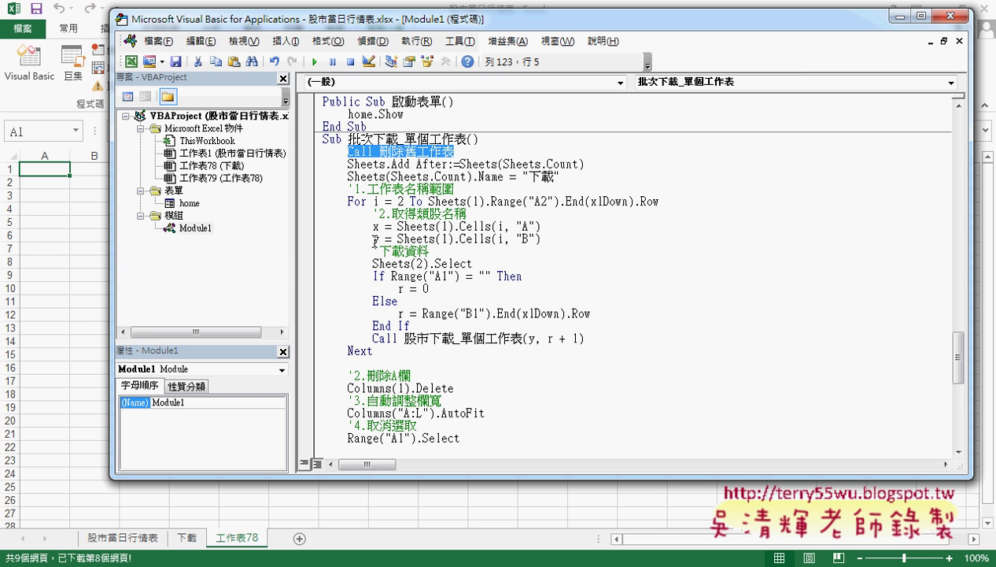
click(374, 240)
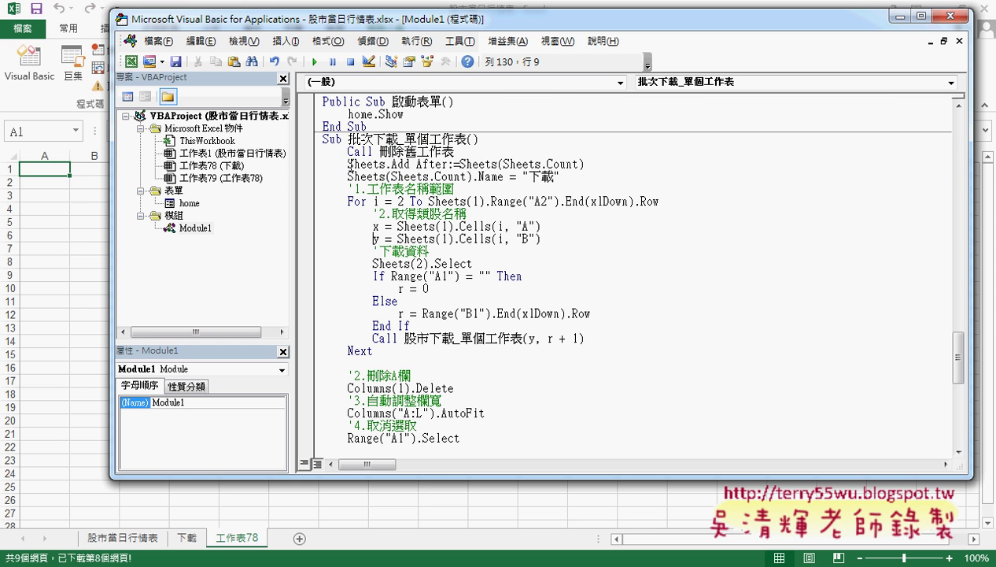
drag(348, 163, 604, 178)
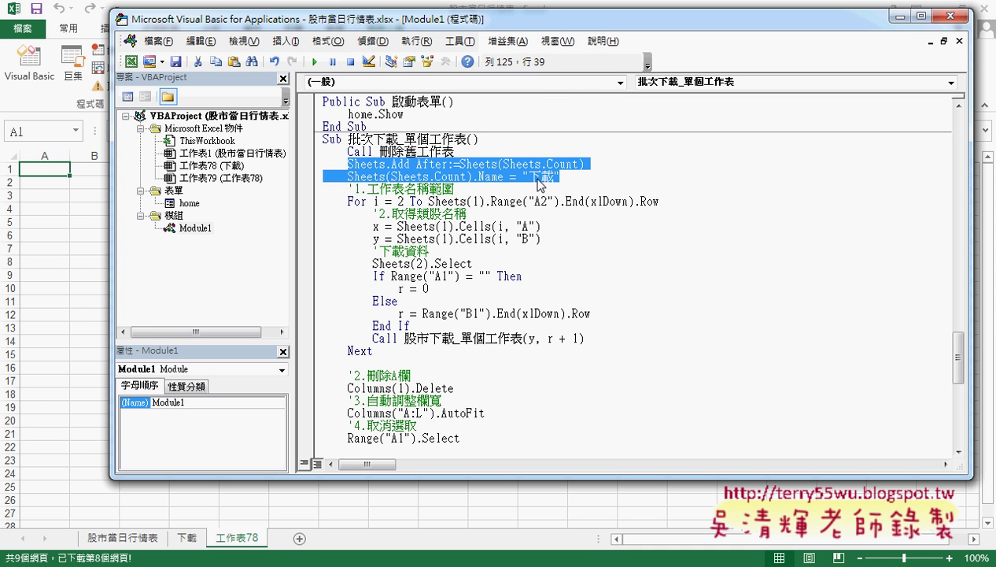
click(401, 202)
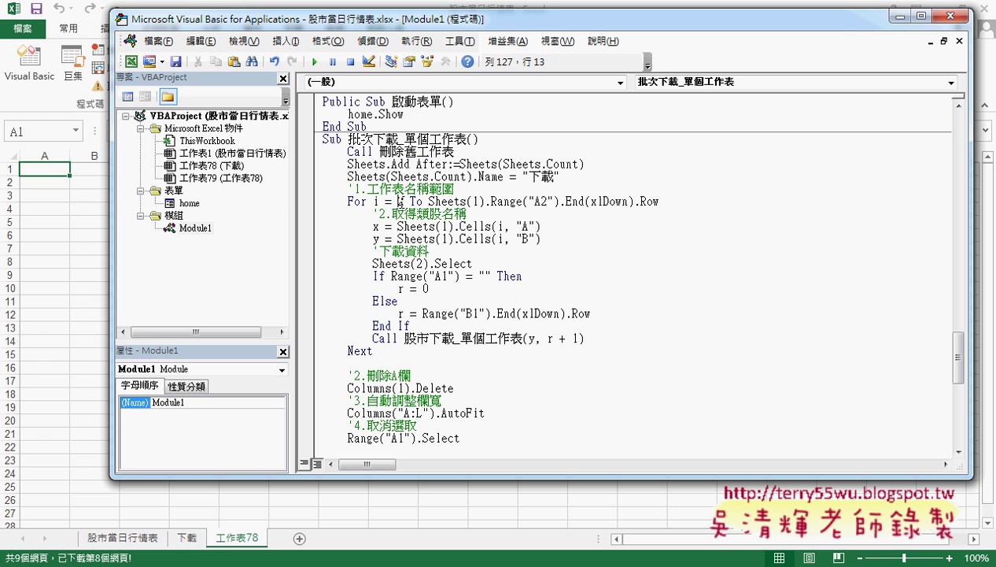
drag(423, 202, 660, 202)
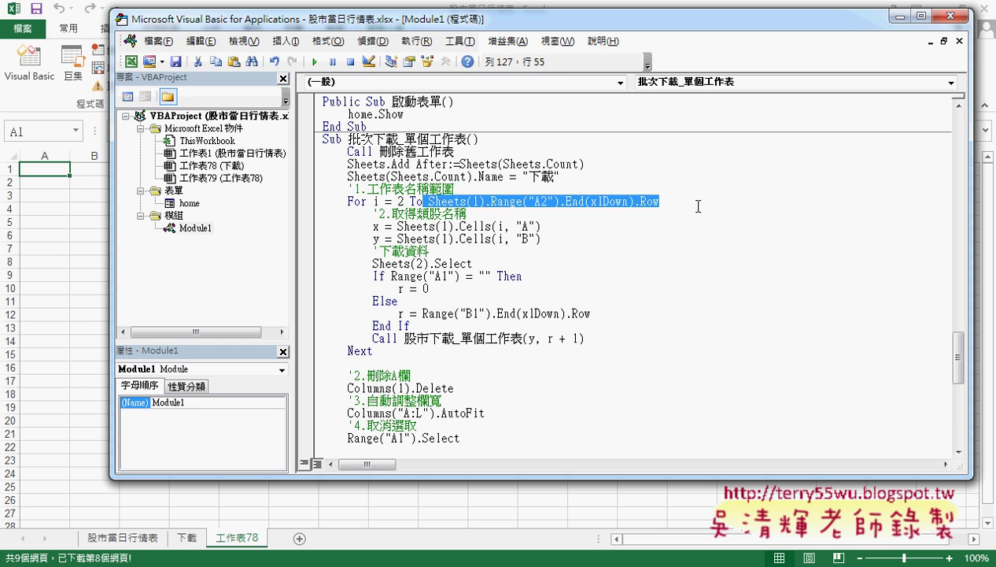
drag(541, 226, 423, 226)
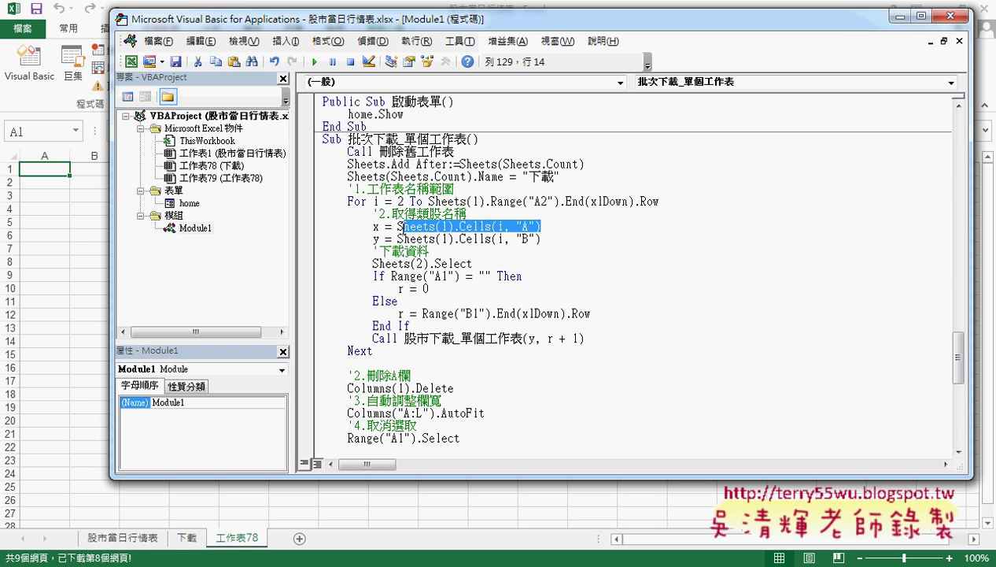
click(377, 227)
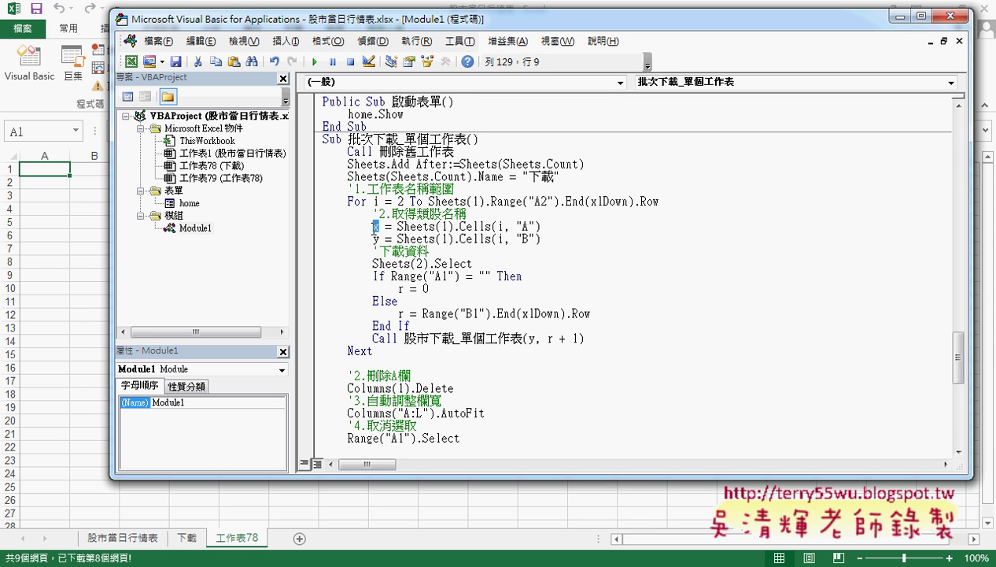
drag(543, 238, 397, 238)
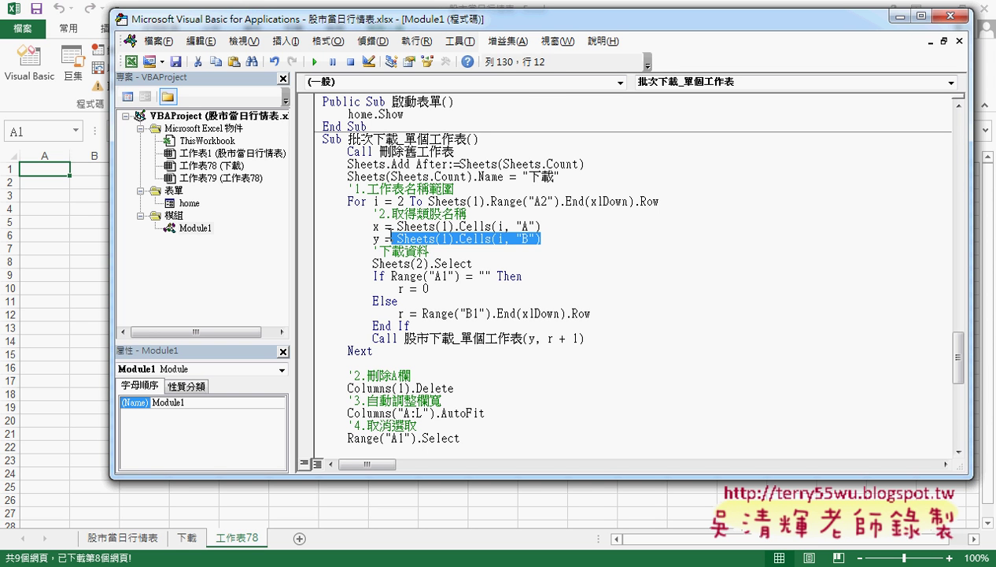
click(378, 239)
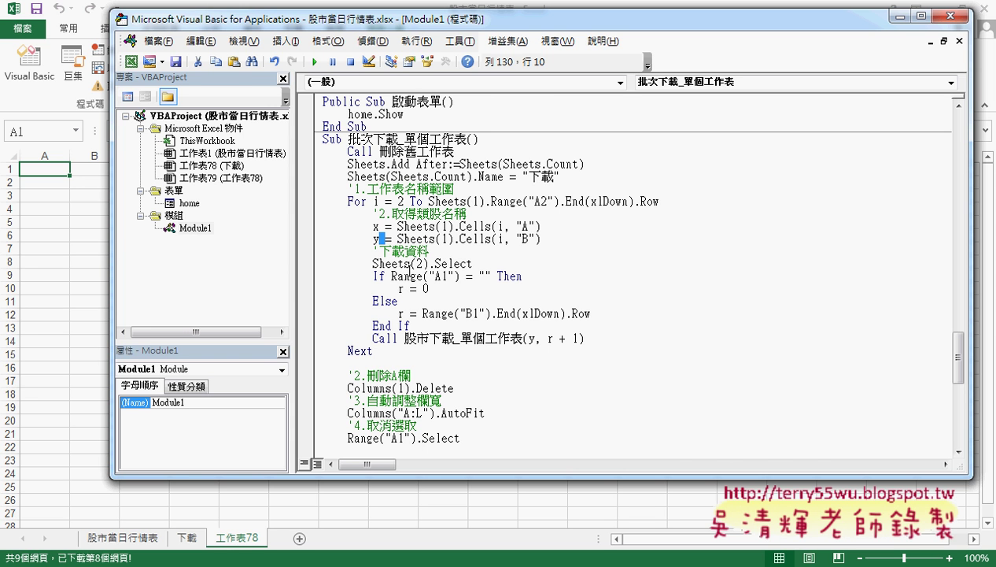
Delete the leftover 工作表78 sheet
right_click(238, 538)
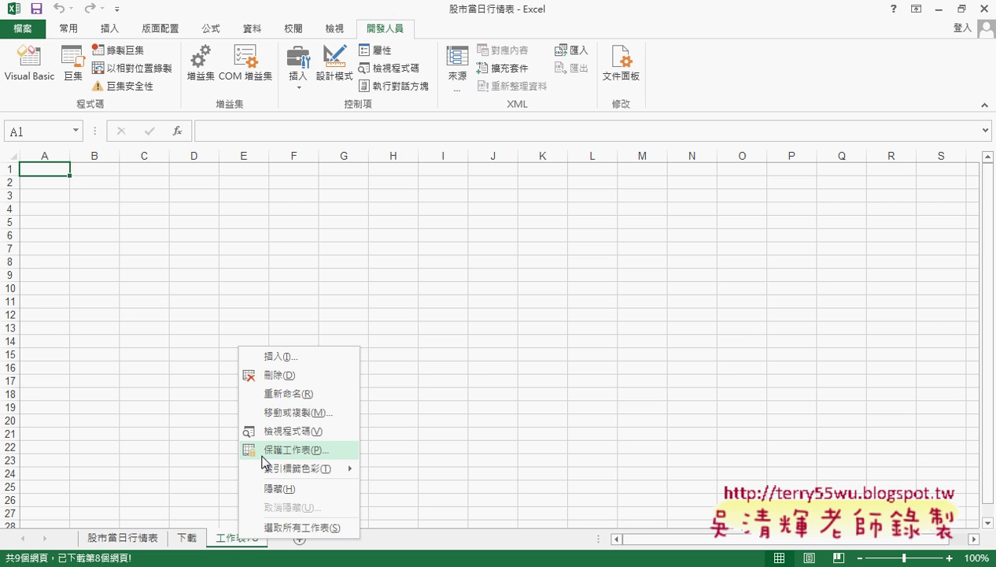
click(274, 375)
click(329, 327)
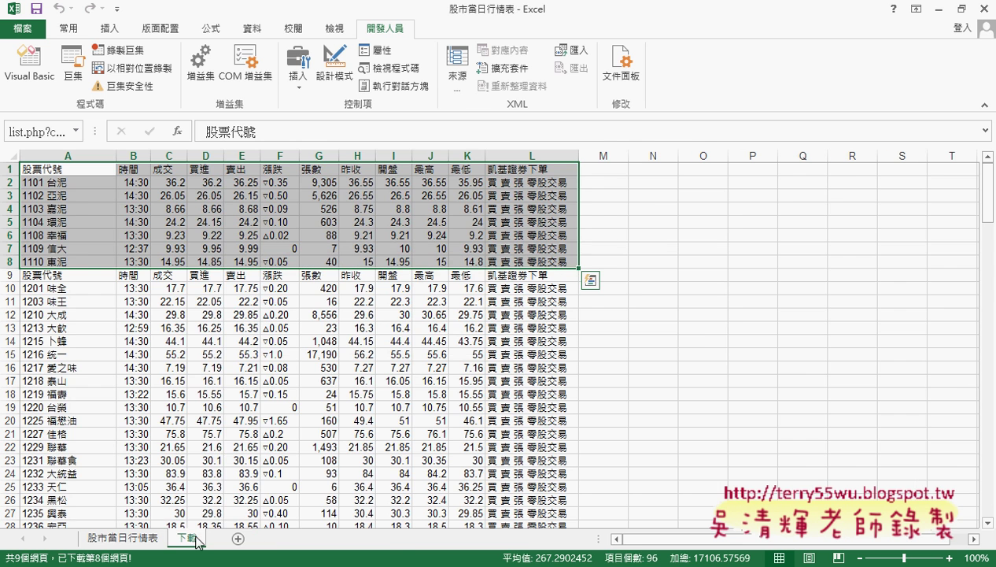
mouse_move(214, 565)
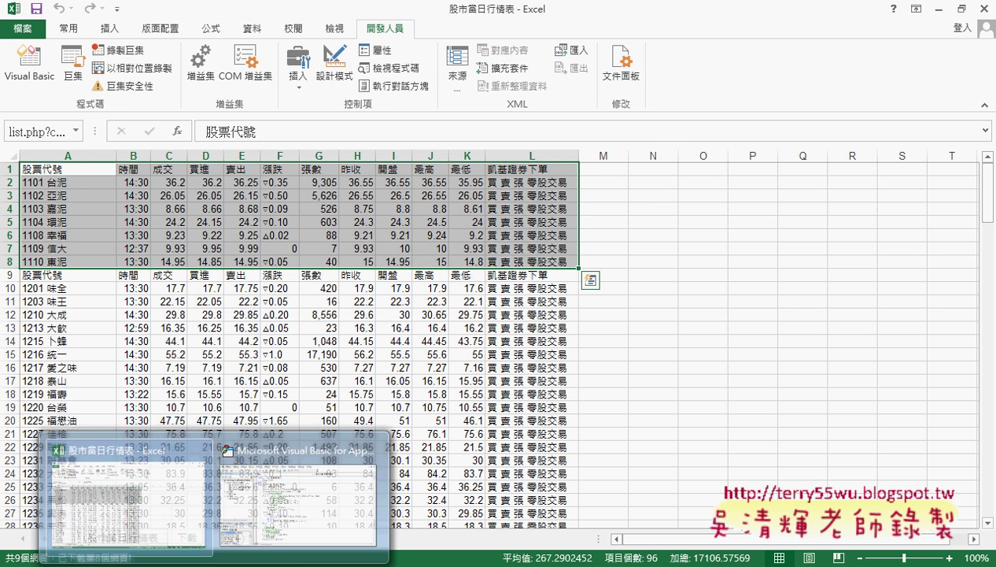
click(302, 532)
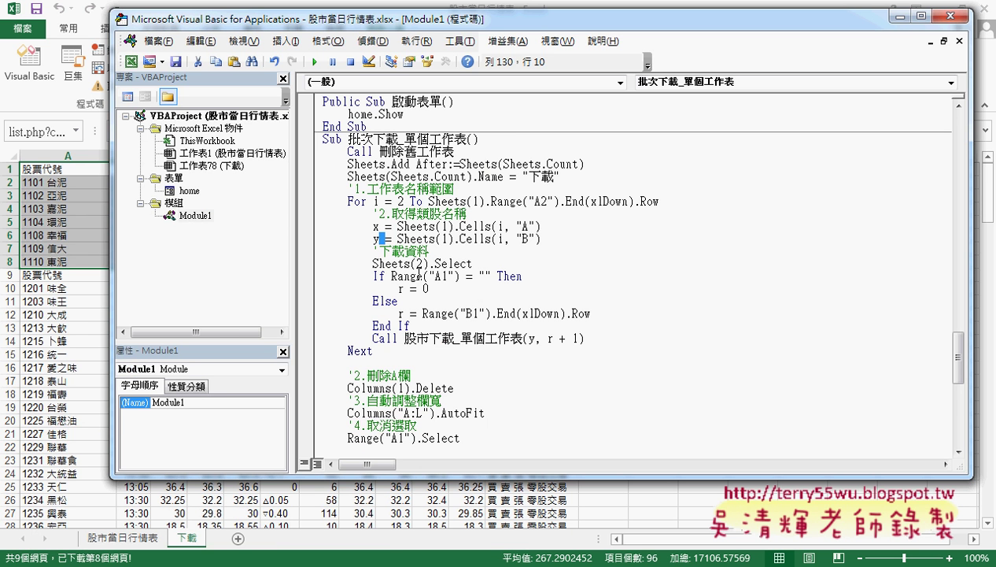
Clear columns A–L of the 下載 sheet, removing the downloaded data and its web query
click(35, 170)
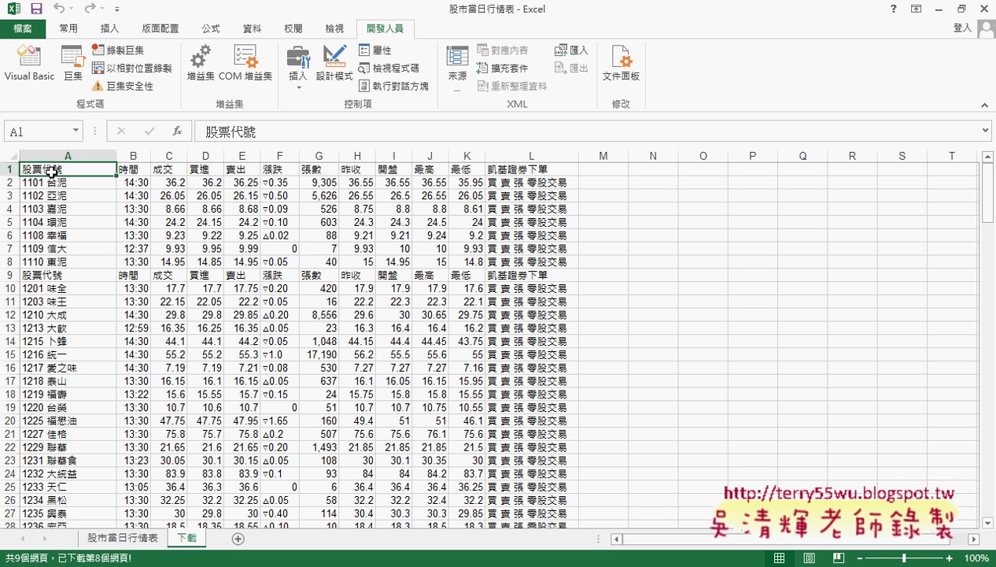
key(ctrl+shift+Right)
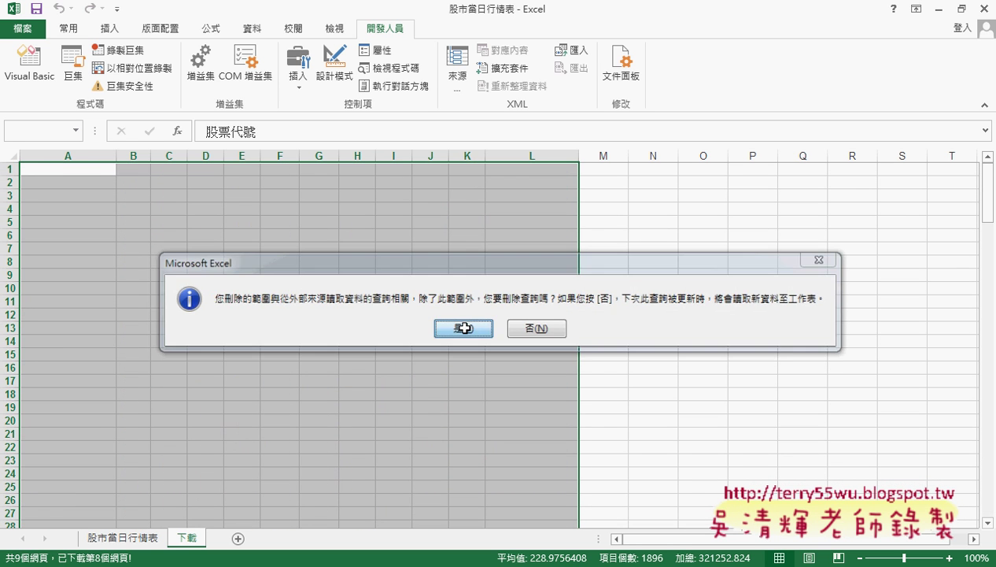
click(460, 328)
click(89, 167)
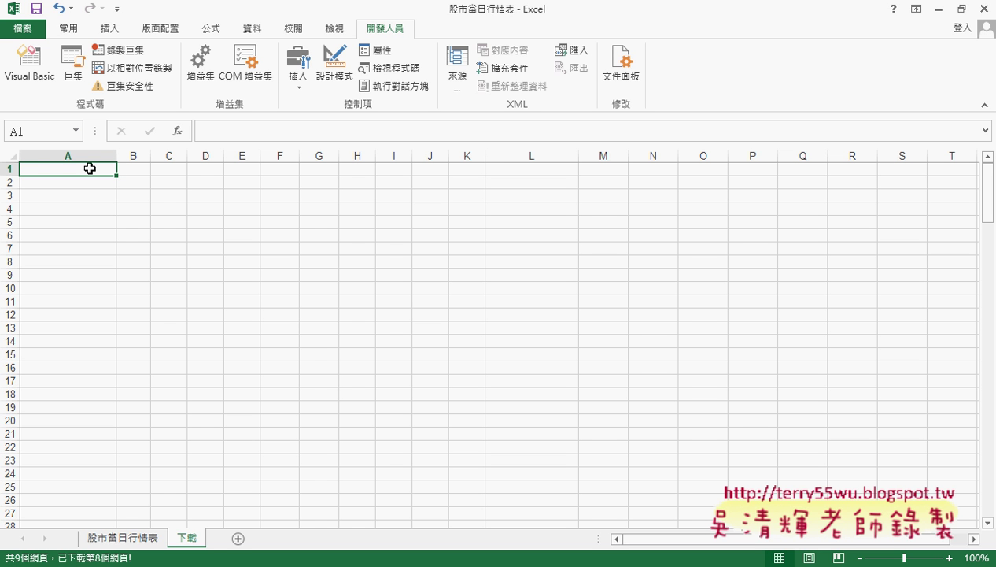
click(207, 560)
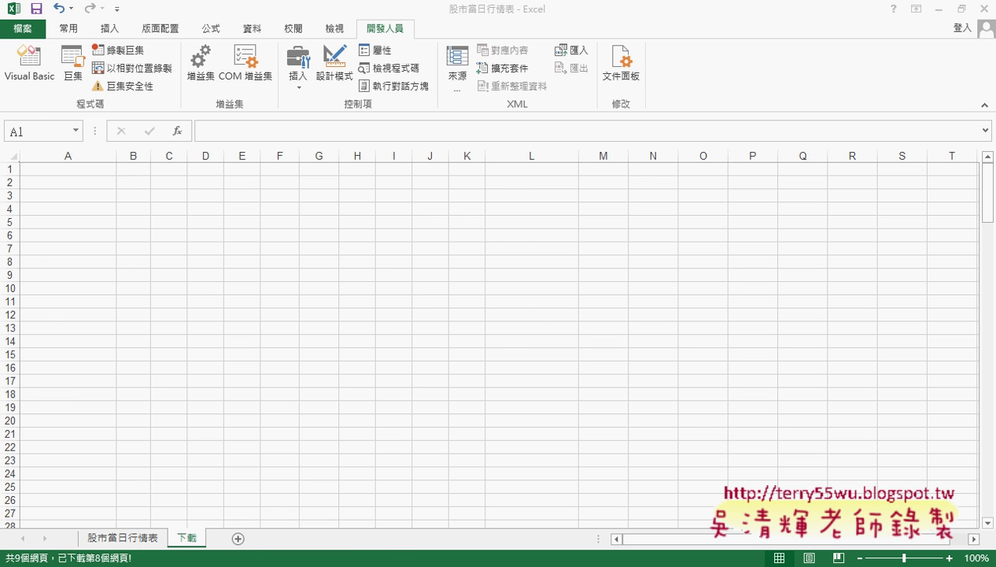
click(321, 516)
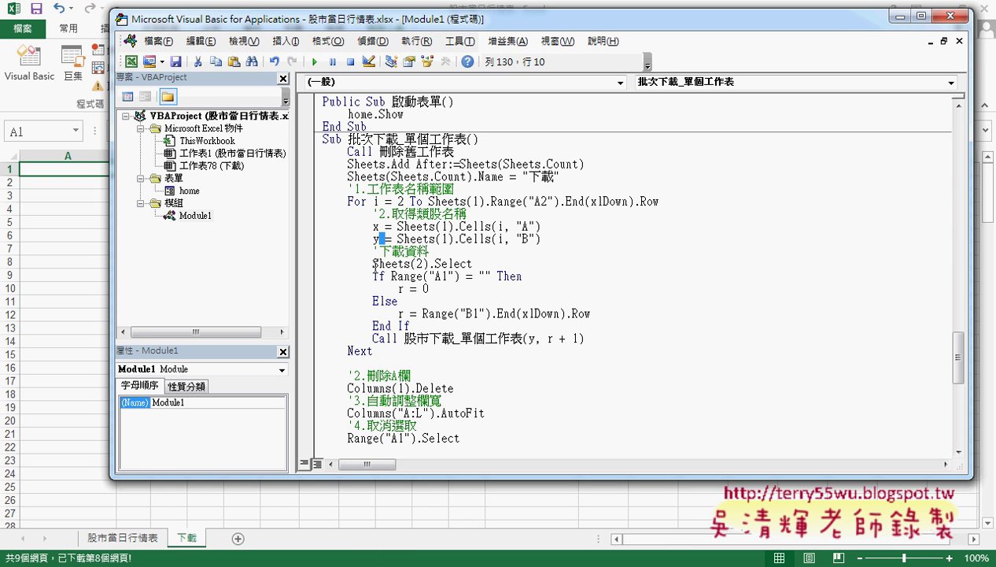
Highlight Range("A1"), r = 0 and Range("B1").End(xlDown).Row in the macro code
drag(391, 276, 491, 276)
drag(397, 289, 431, 291)
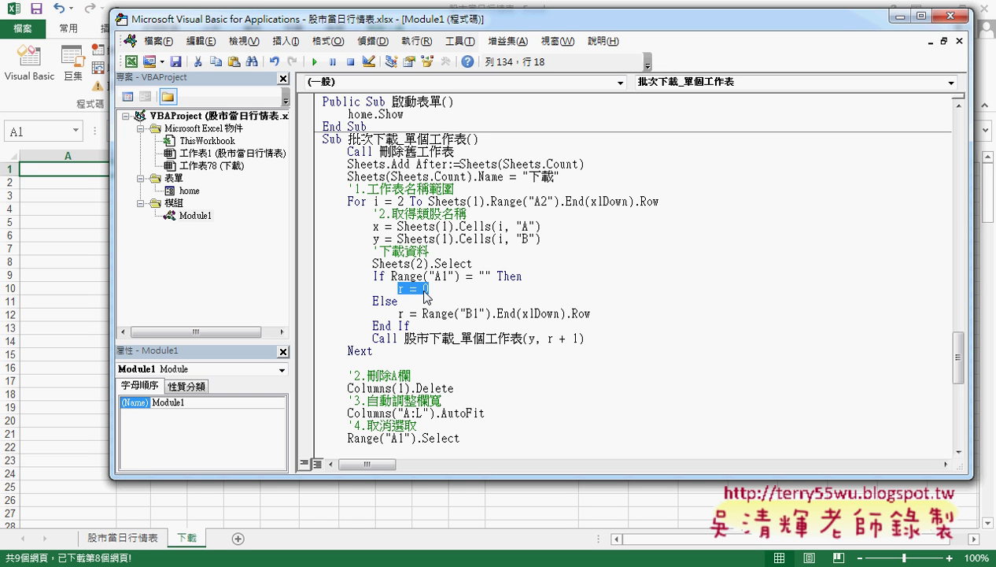
drag(421, 313, 596, 314)
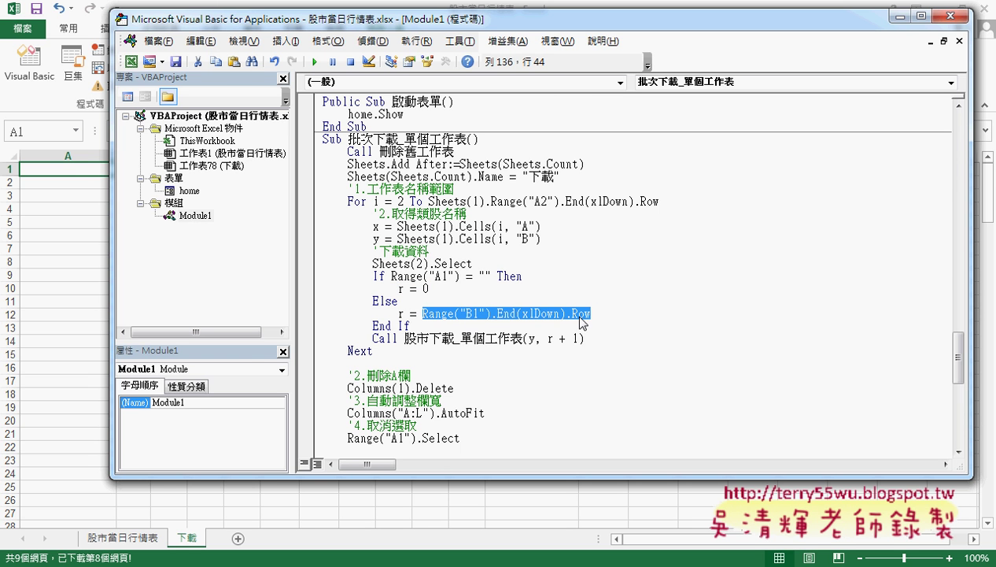
click(83, 170)
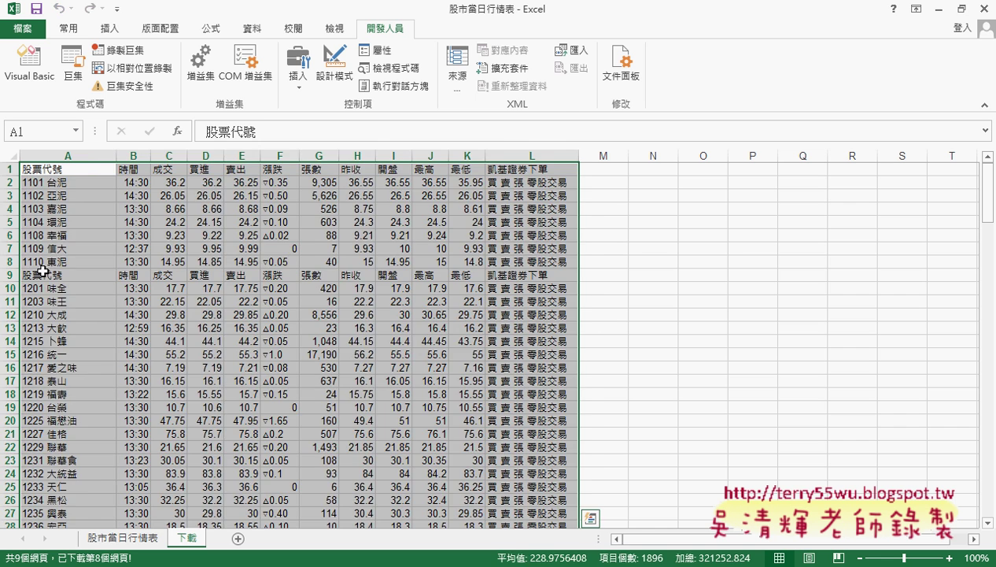
Delete every row from row 9 down, keeping the header and cement stocks in rows 1–8
drag(40, 274, 156, 288)
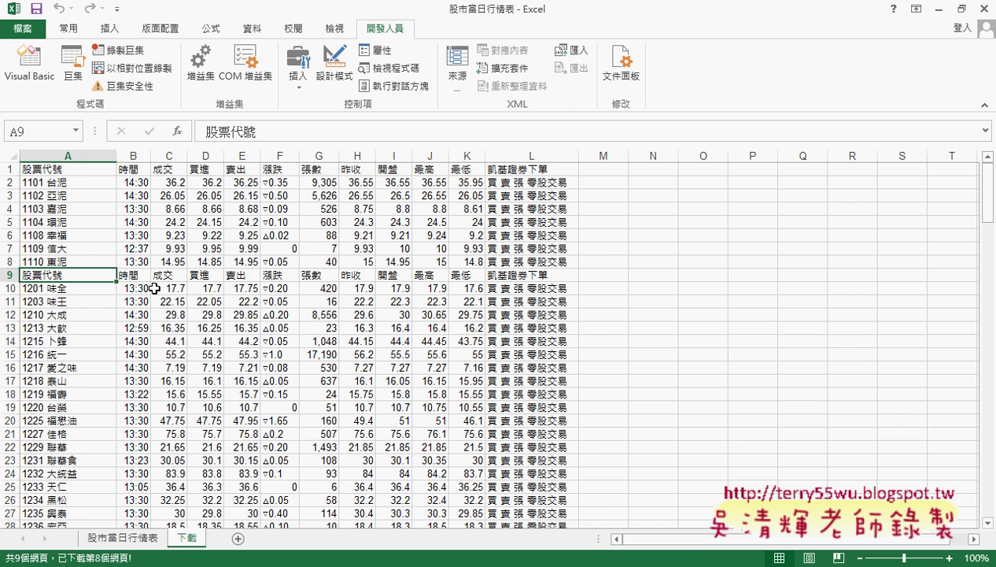
key(ctrl+shift+Down)
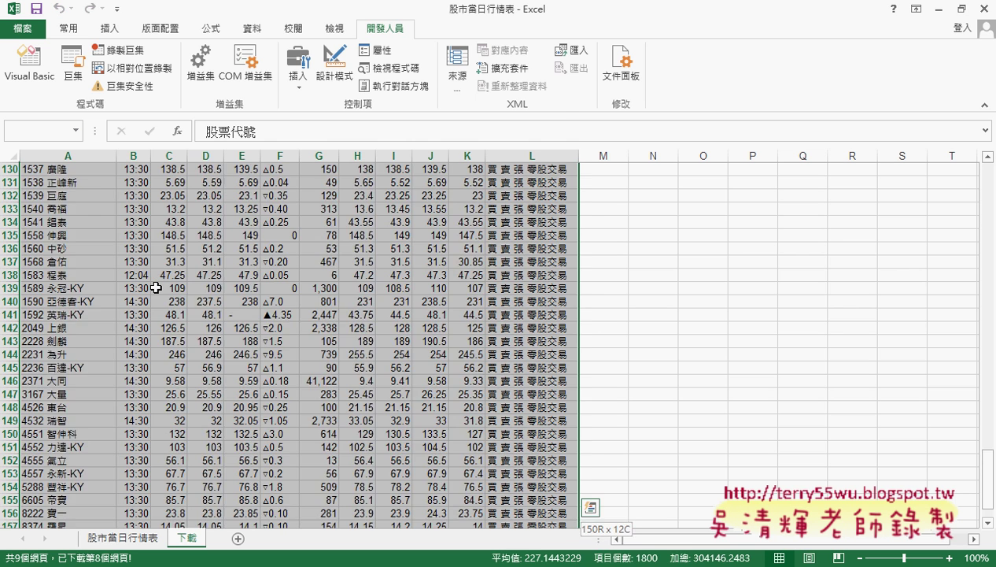
key(ctrl+minus)
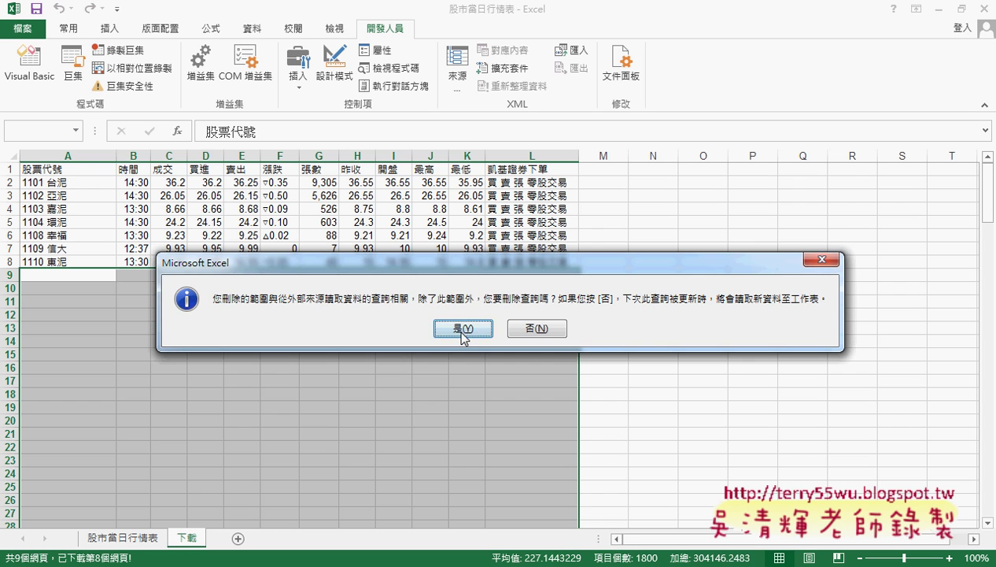
click(438, 331)
drag(100, 185, 69, 171)
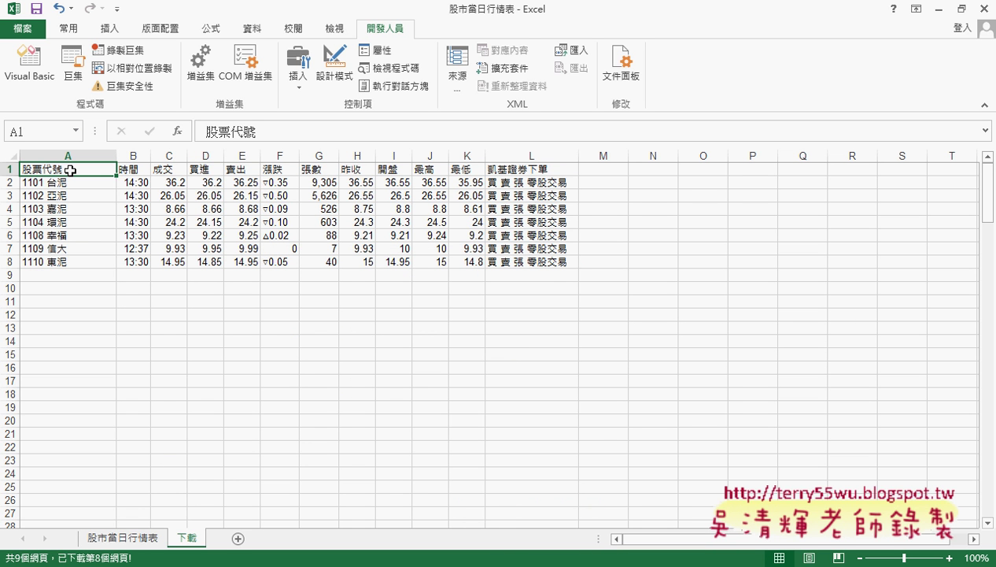
key(ctrl+Down)
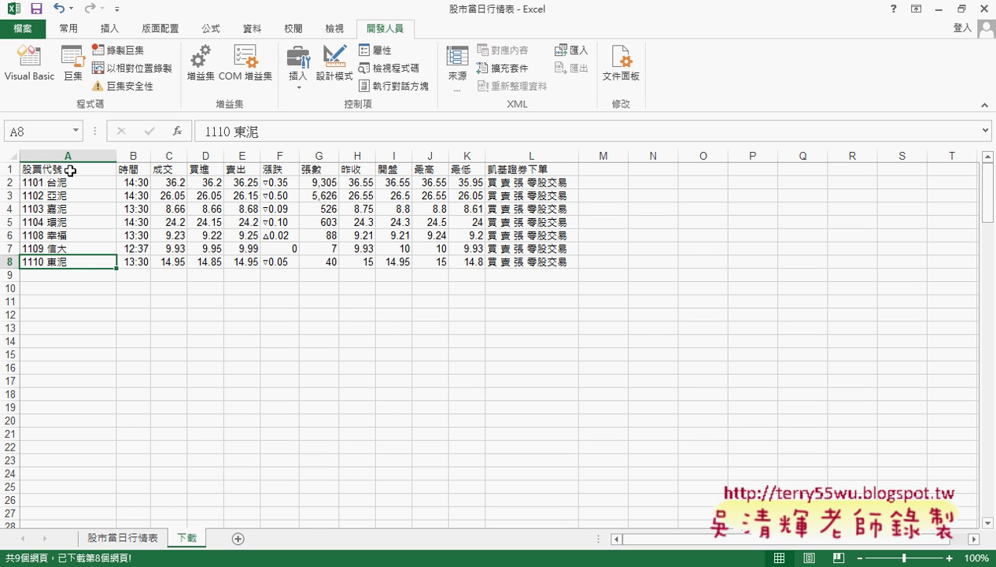
click(80, 278)
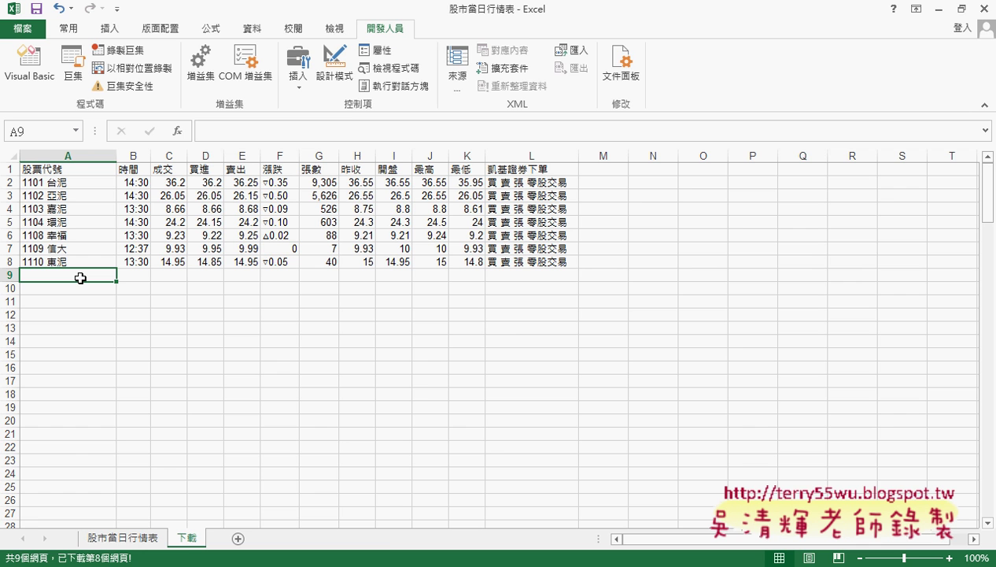
mouse_move(212, 565)
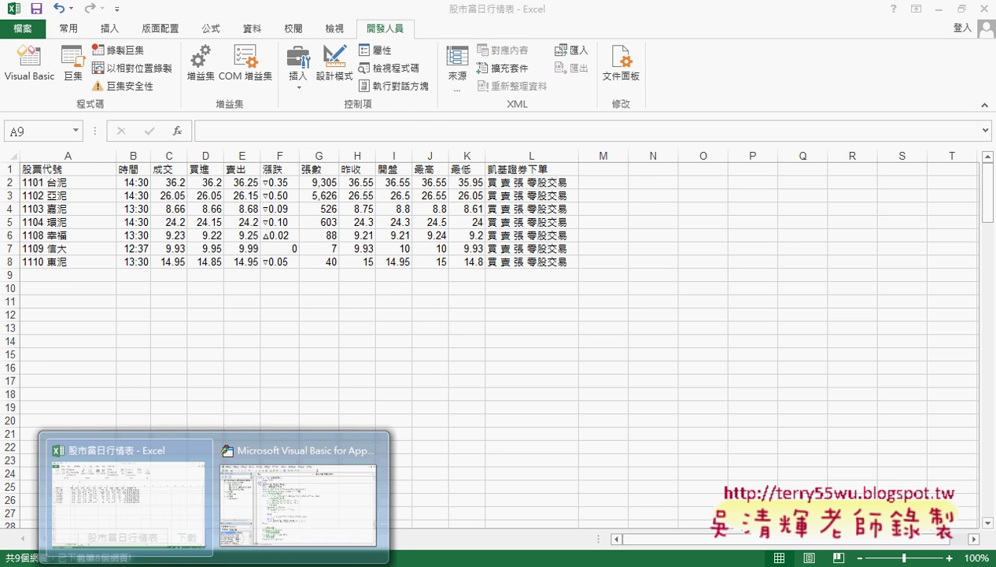
click(316, 515)
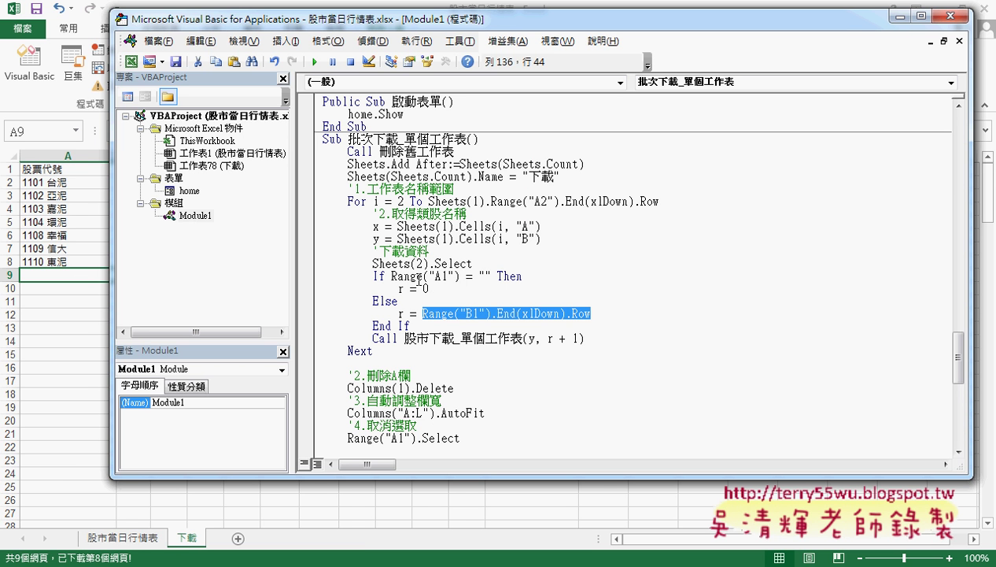
click(415, 277)
drag(430, 288, 398, 289)
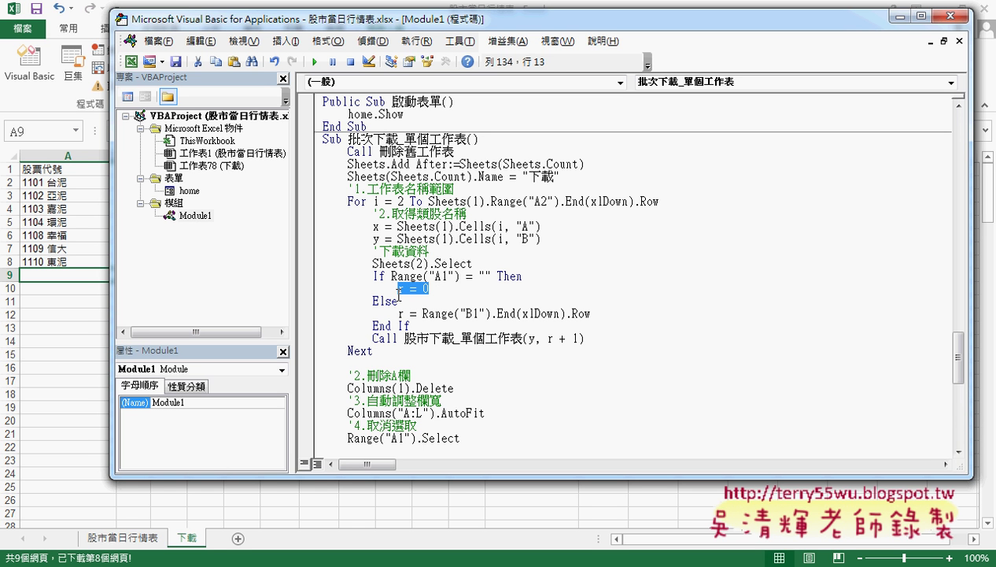
drag(422, 313, 596, 316)
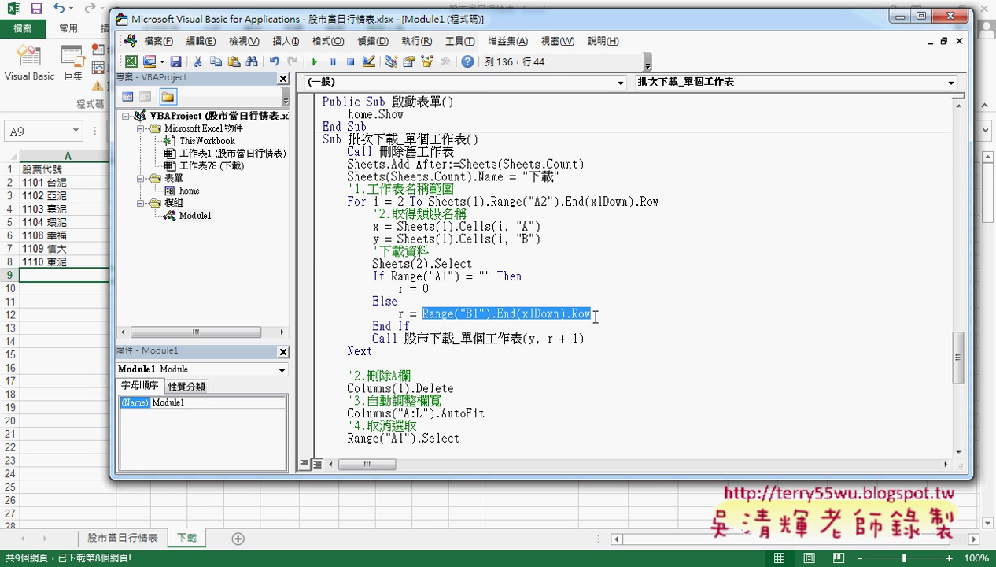
click(378, 339)
drag(405, 339, 523, 337)
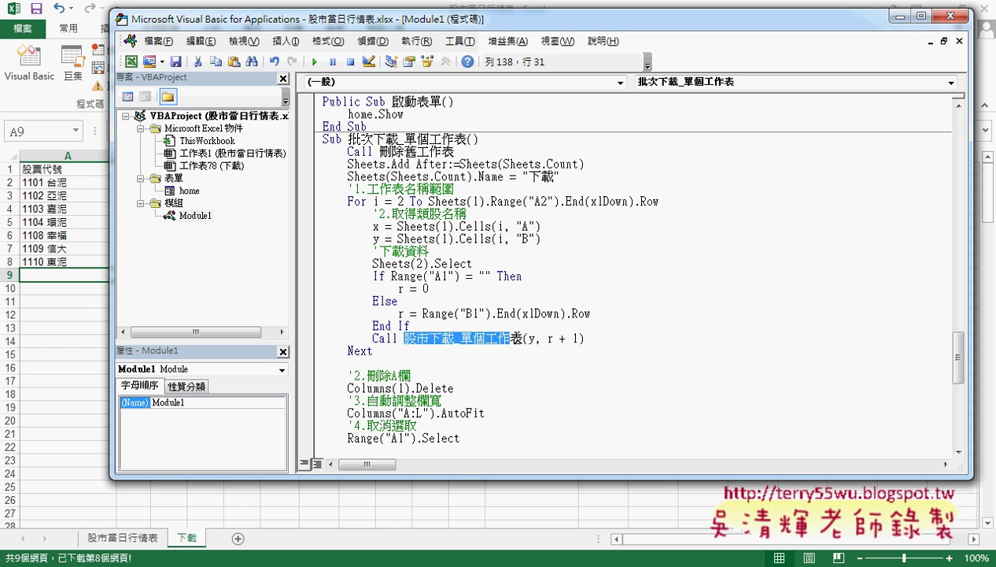
double_click(529, 339)
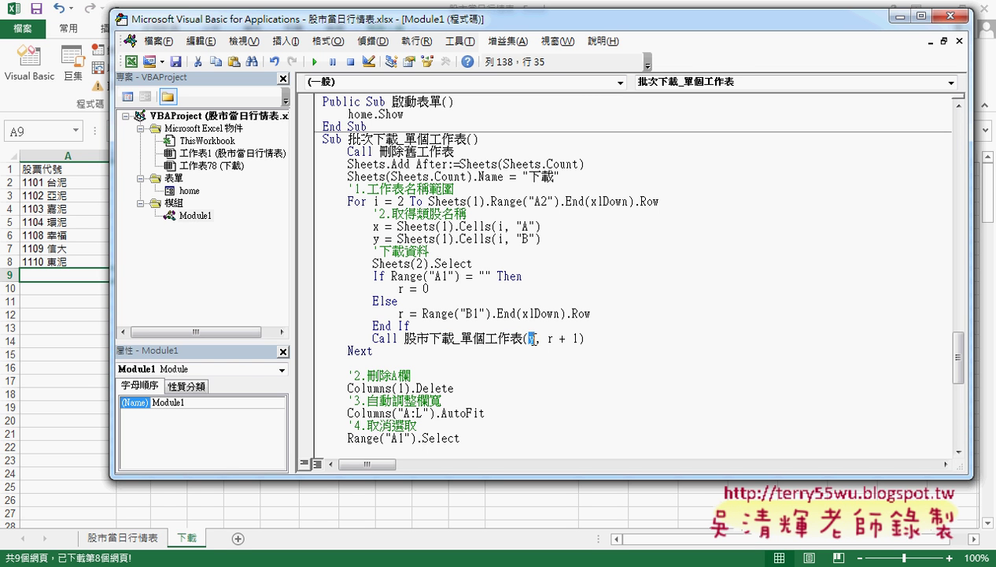
drag(548, 339, 577, 338)
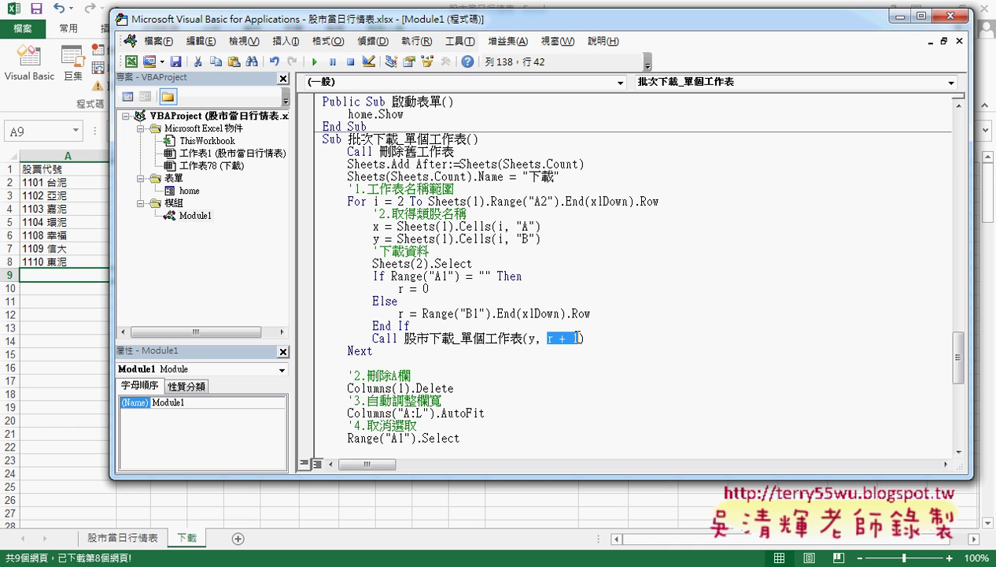
scroll(576, 337, down, 1)
scroll(598, 307, down, 6)
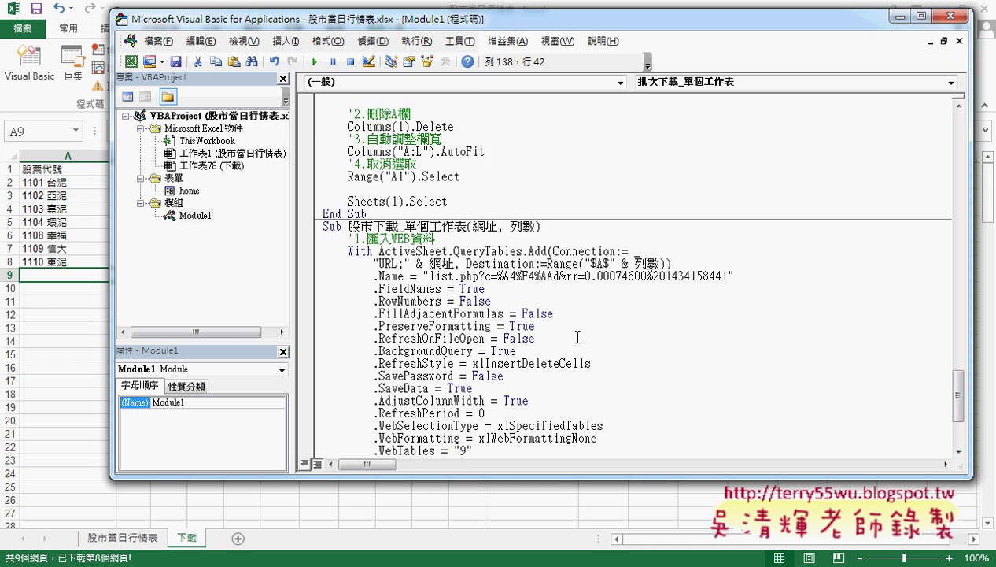
scroll(630, 260, down, 1)
double_click(649, 225)
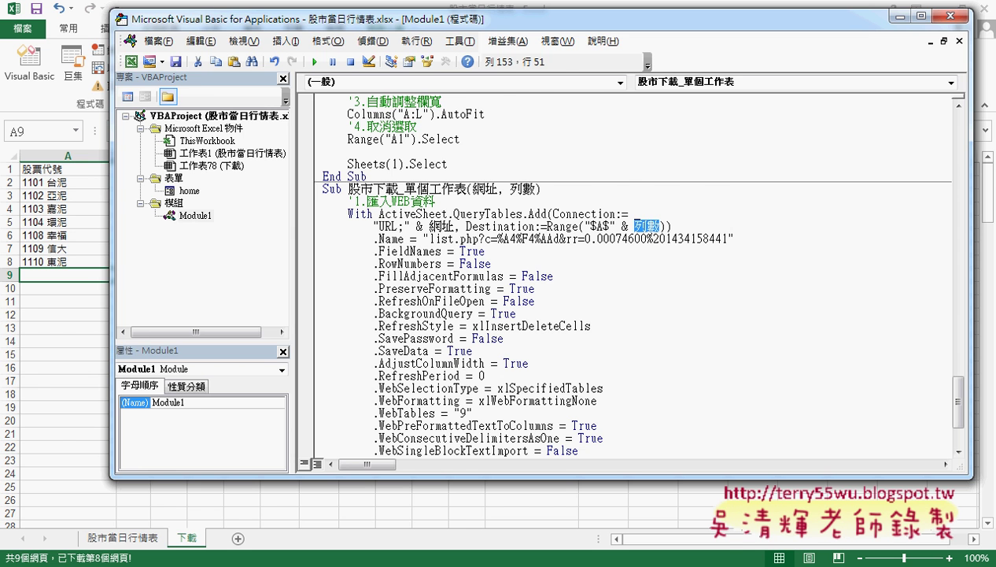
click(123, 550)
Delete the old 下載 sheet from the workbook
click(137, 542)
click(188, 538)
right_click(190, 538)
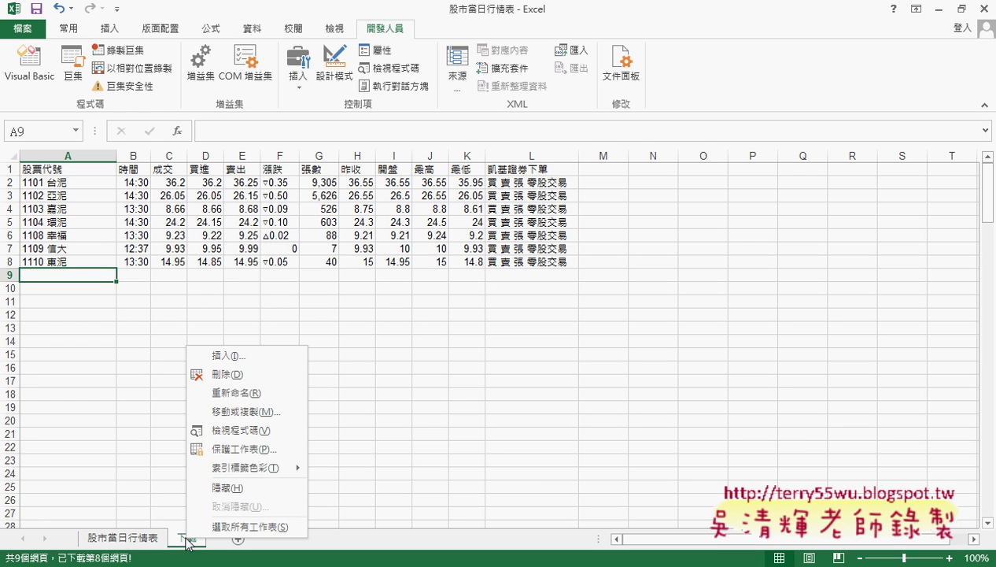
click(240, 385)
click(460, 389)
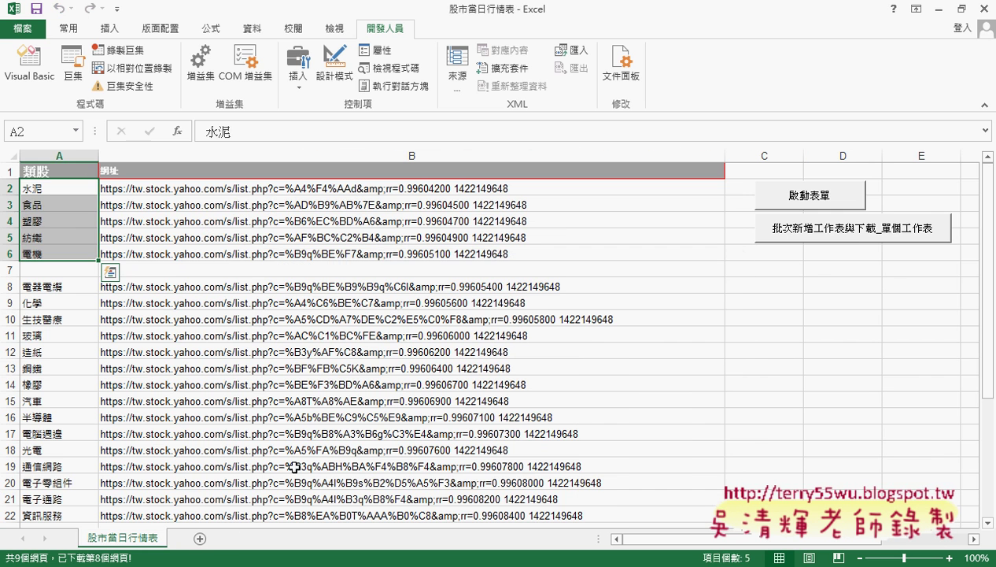
Assign the 批次下載_單個工作表 macro to the second button and relabel it 批次下載_單個工作表
right_click(808, 254)
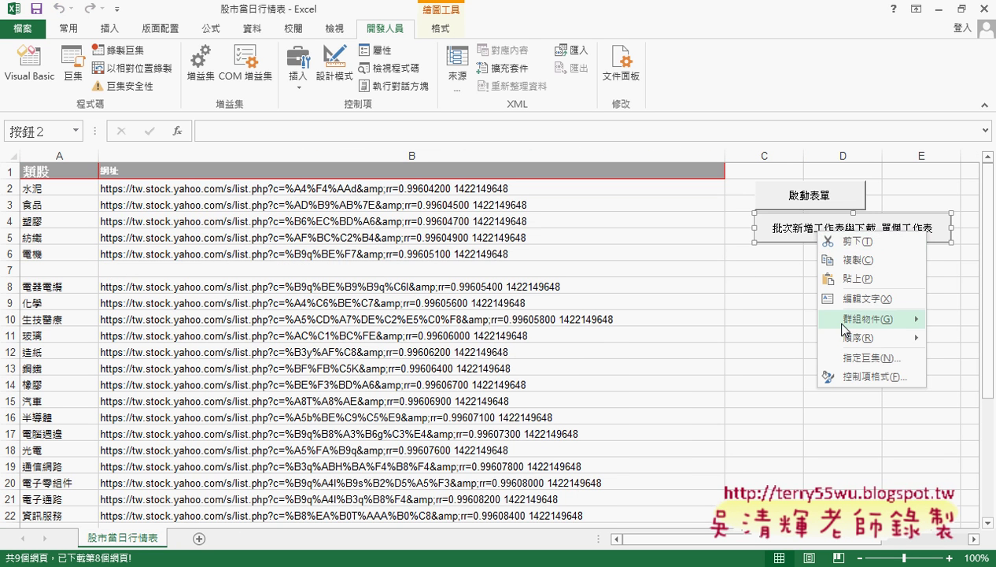
click(826, 356)
click(750, 280)
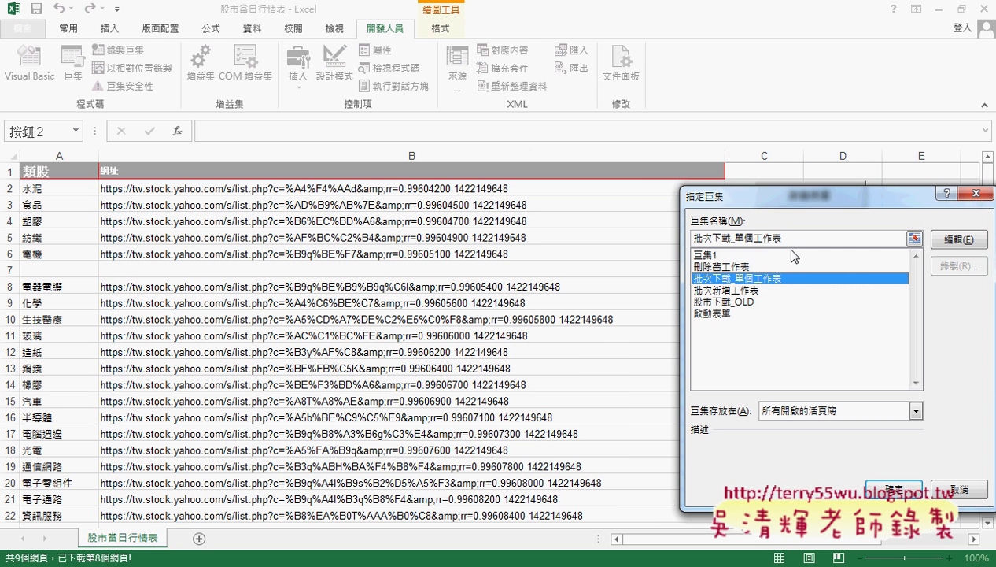
click(889, 481)
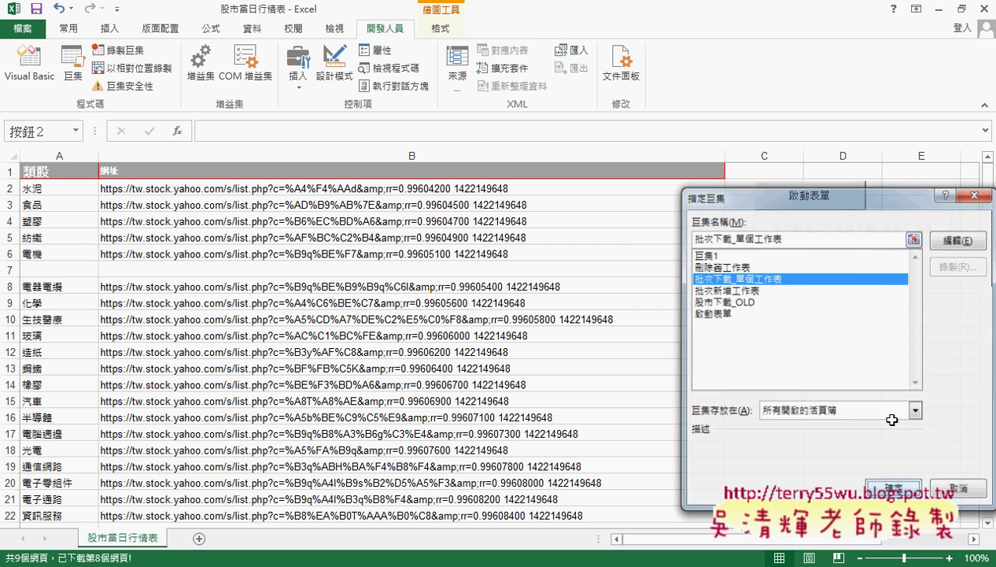
click(774, 228)
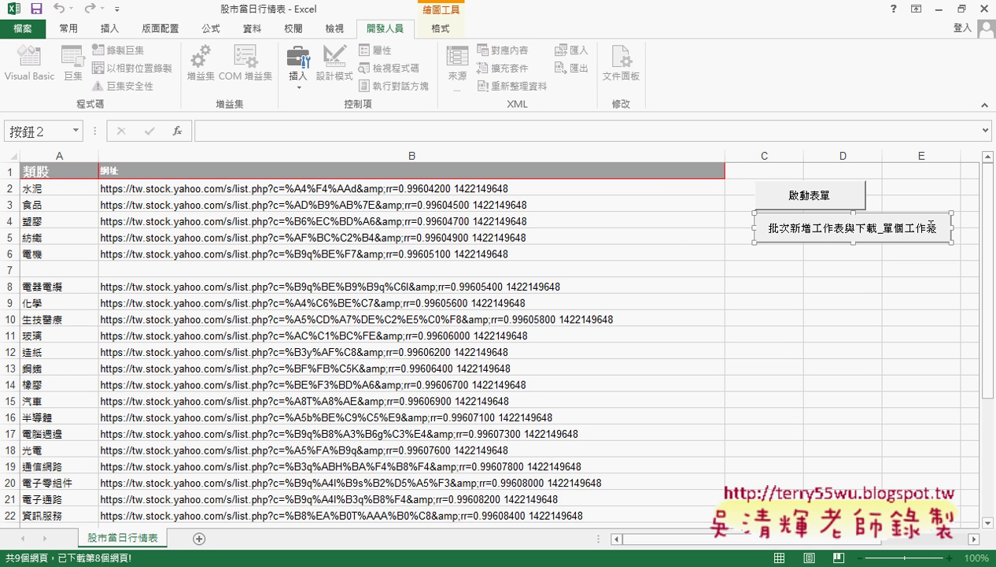
key(Delete)
key(Delete)
key(Delete)
key(Delete)
key(Delete)
key(Delete)
key(Delete)
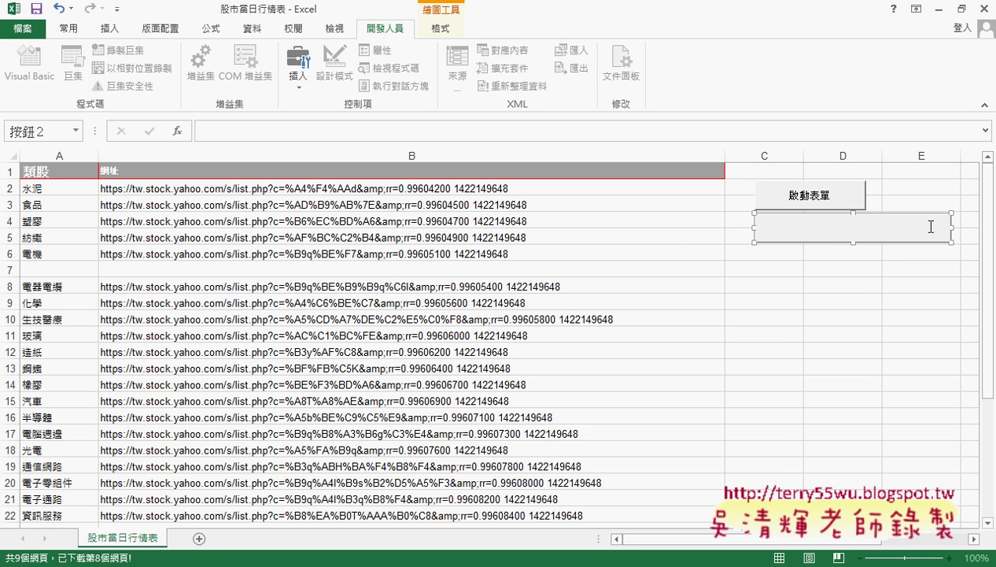
text(批次下載_單個工作表)
click(893, 332)
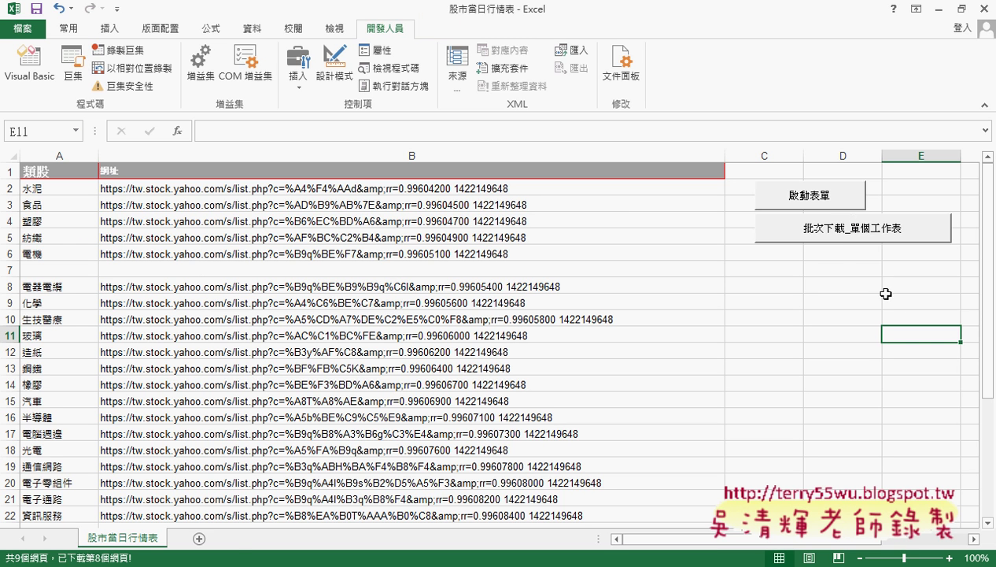
Run 批次下載_單個工作表 and scroll through the stacked category stock tables on the new 下載 sheet
click(841, 230)
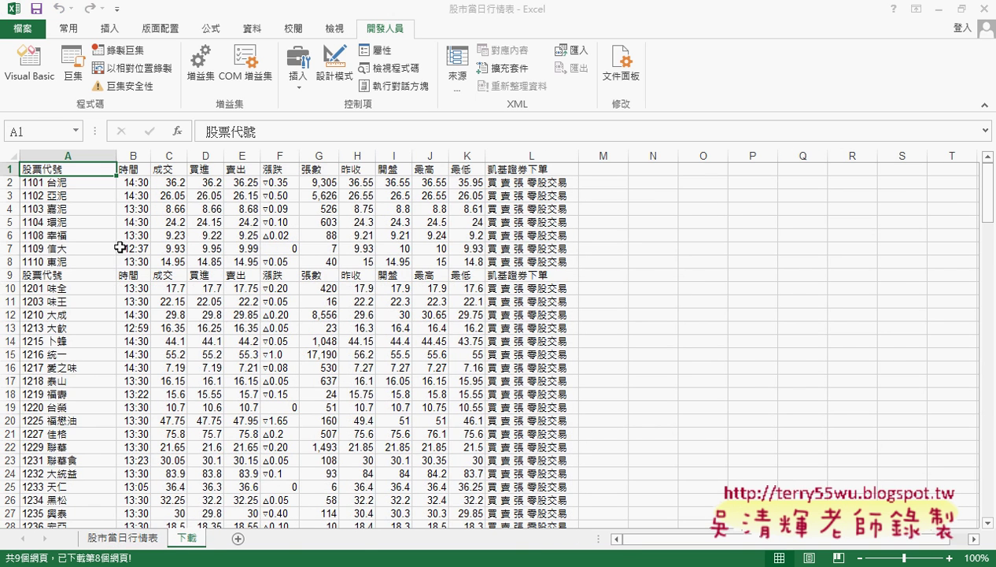
scroll(78, 202, down, 2)
scroll(74, 199, up, 1)
scroll(71, 196, down, 4)
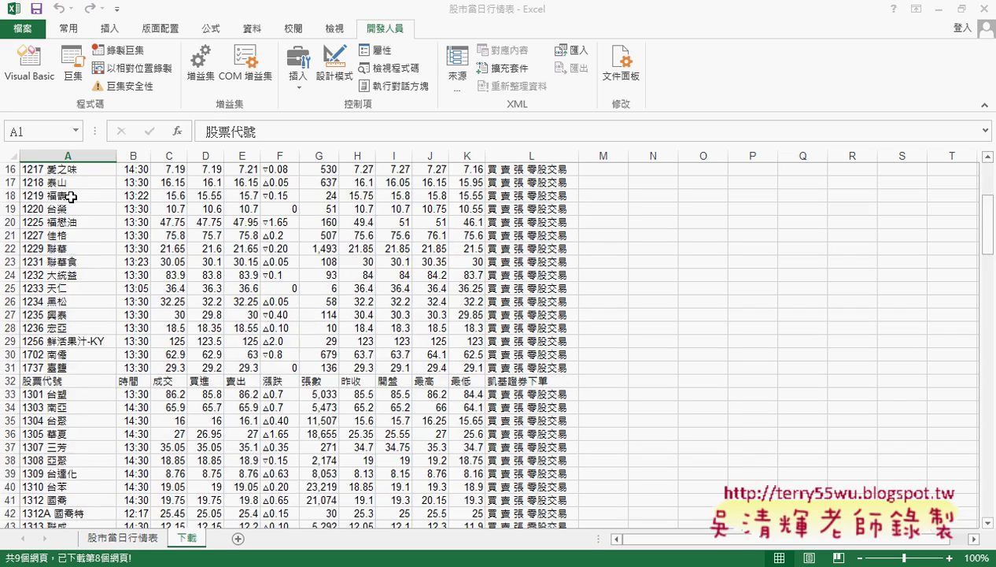
scroll(71, 196, down, 3)
scroll(71, 200, down, 4)
scroll(70, 206, down, 4)
scroll(71, 218, down, 4)
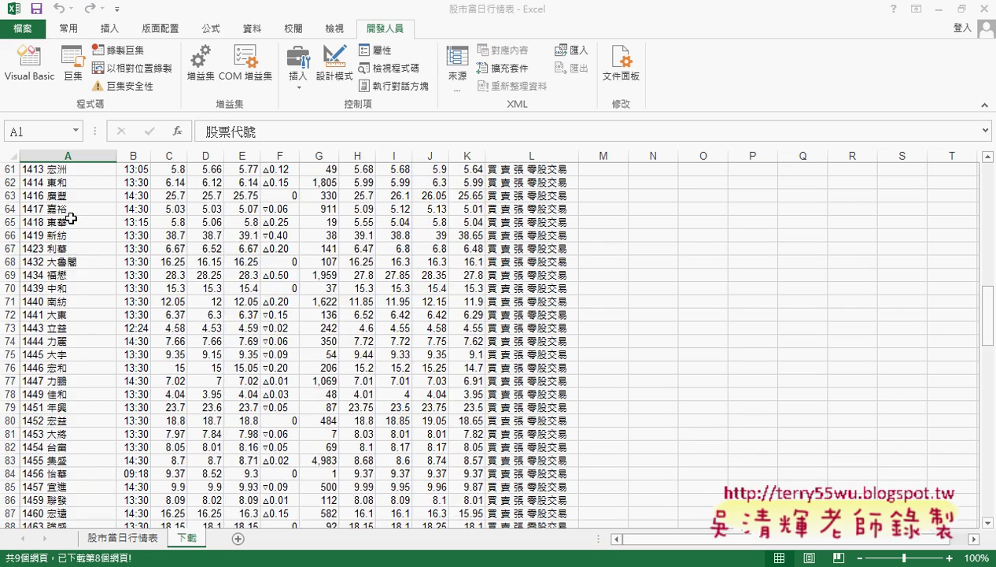
scroll(71, 218, down, 4)
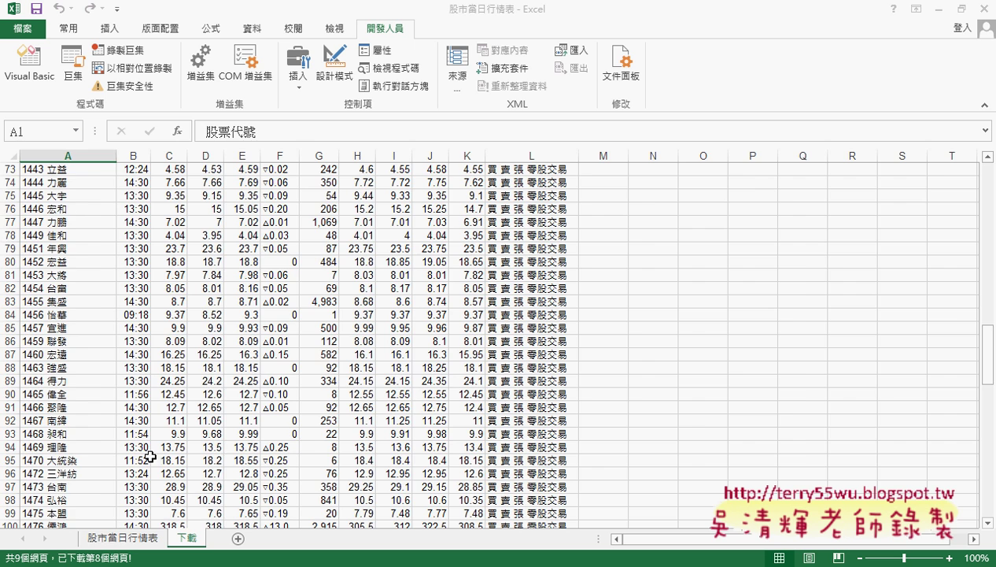
Check the downloaded data on 下載, then return to the 股市當日行情表 sheet
click(135, 538)
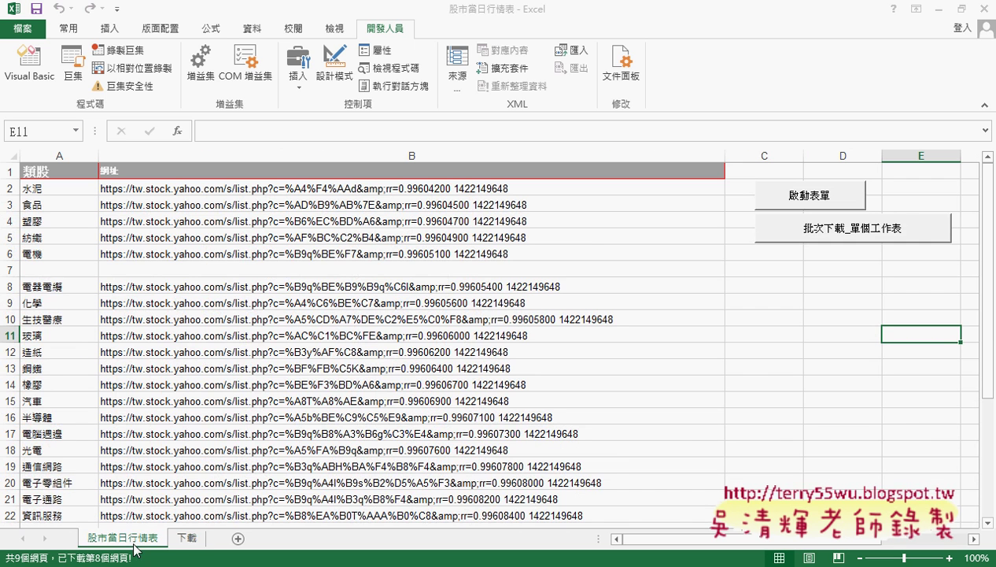
click(196, 540)
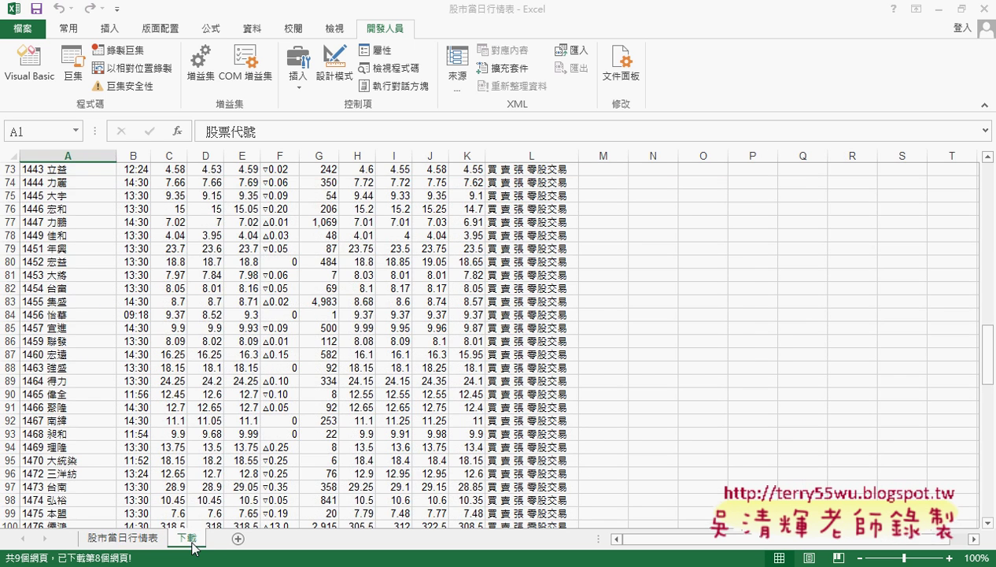
click(136, 538)
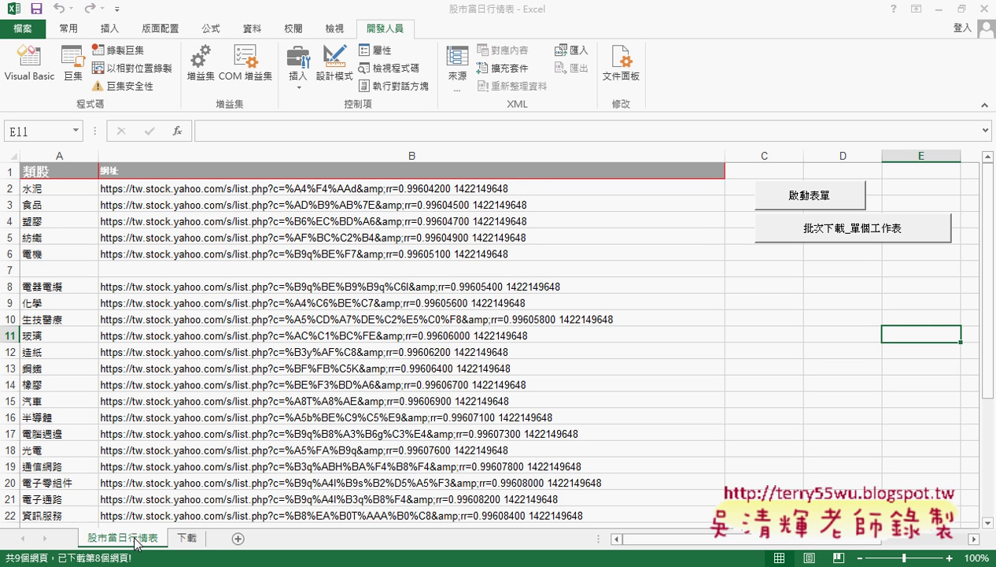